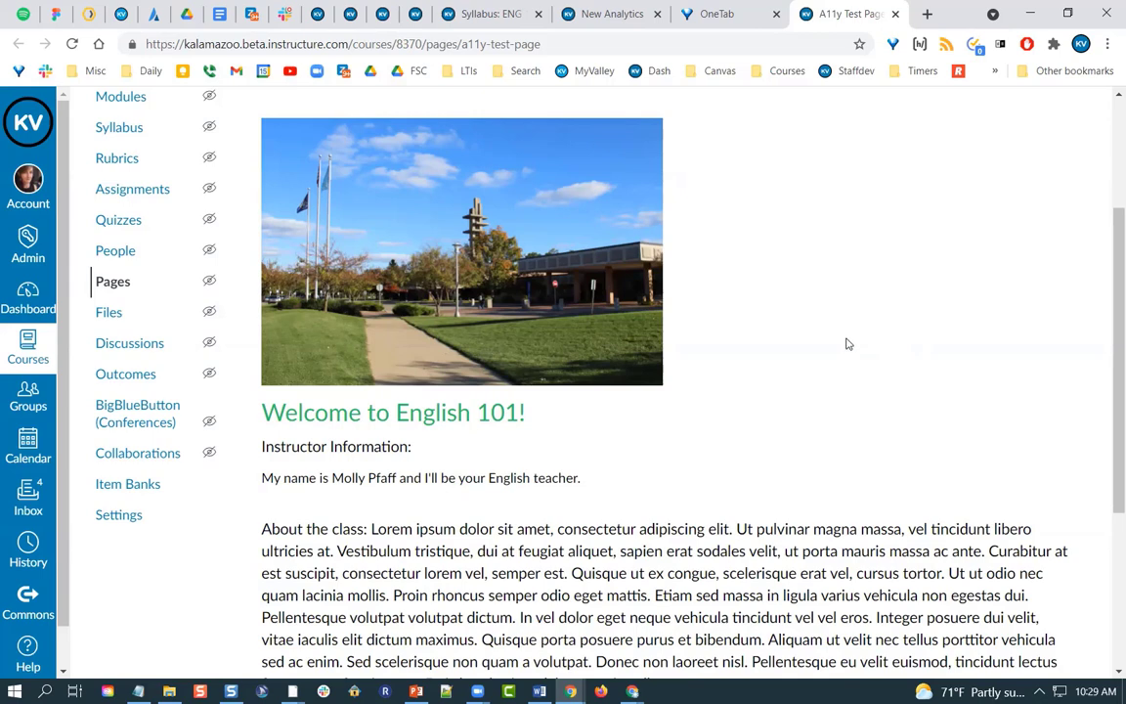
Step: Open the A11y Test Page for editing
scroll(840, 387, up, 1)
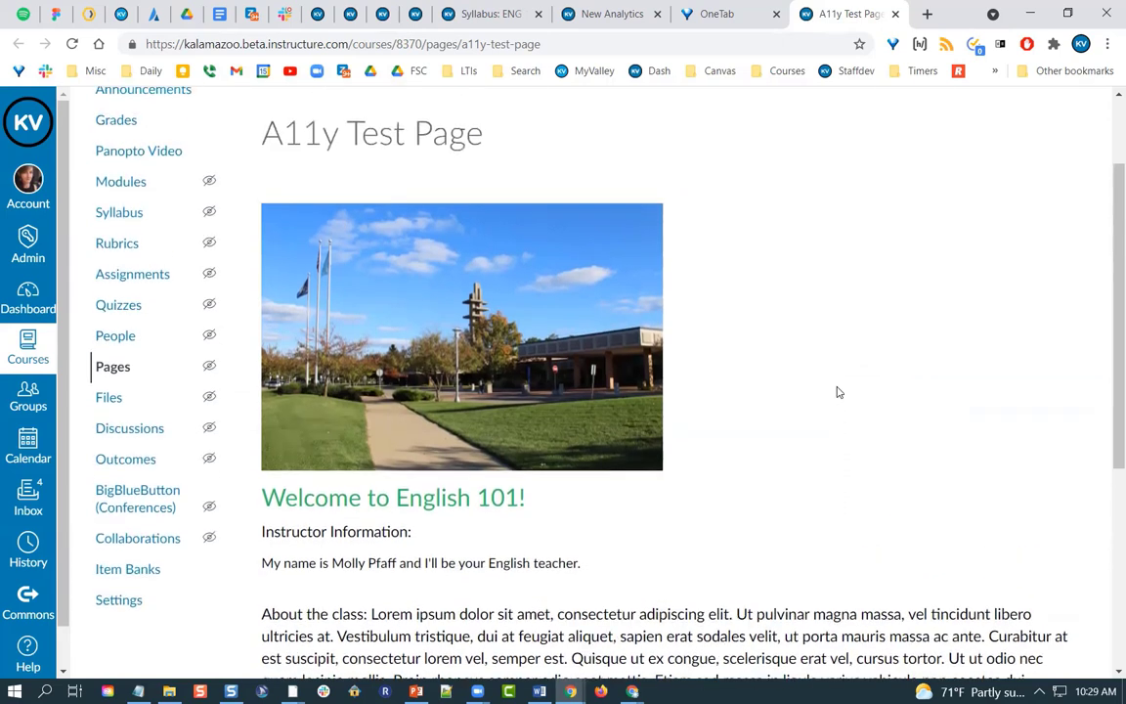
scroll(838, 393, up, 1)
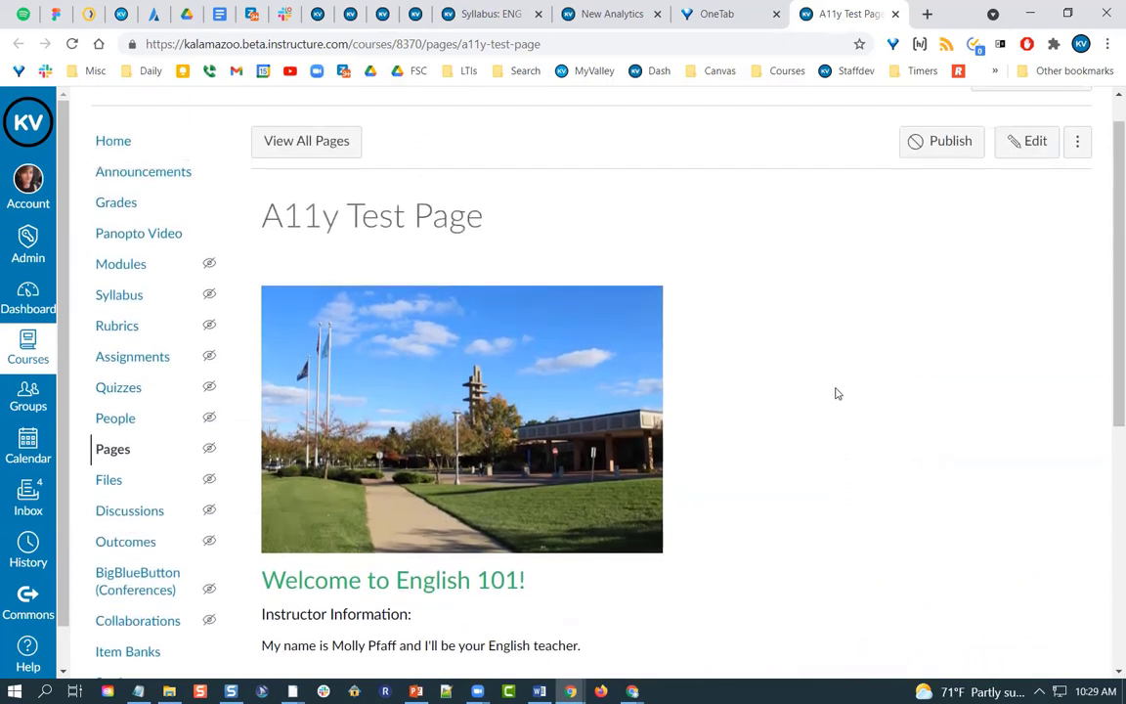
click(1032, 147)
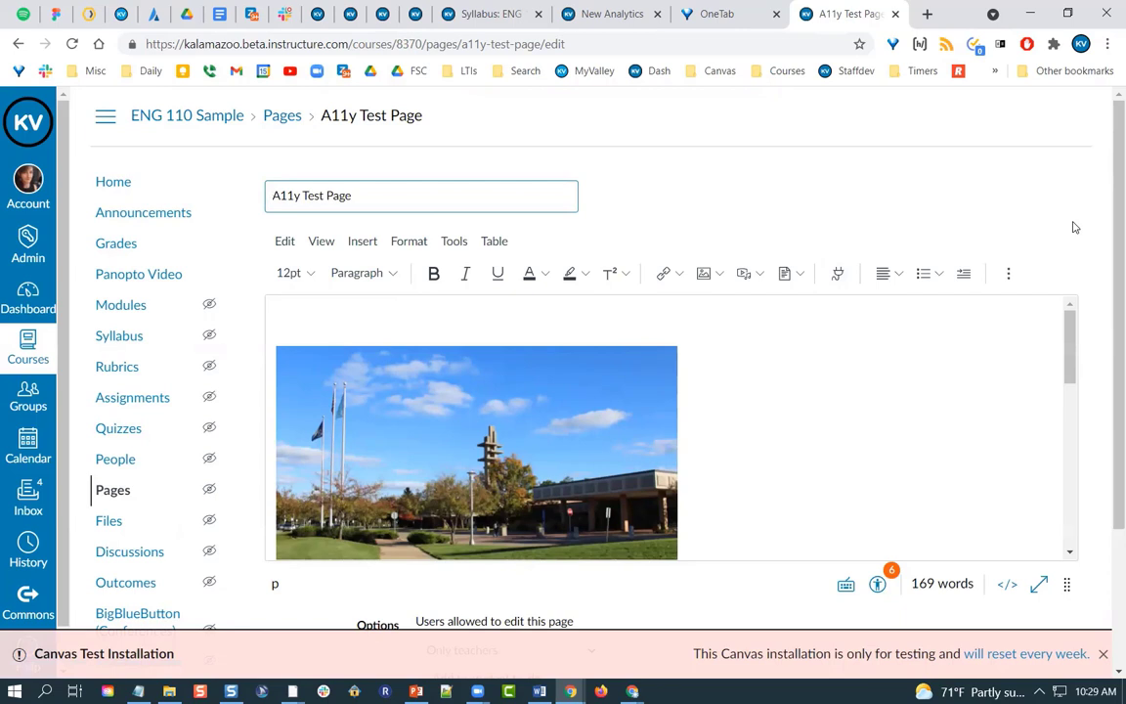
Step: Hide the course navigation menu and enlarge the browser view to 110%
scroll(1075, 230, down, 1)
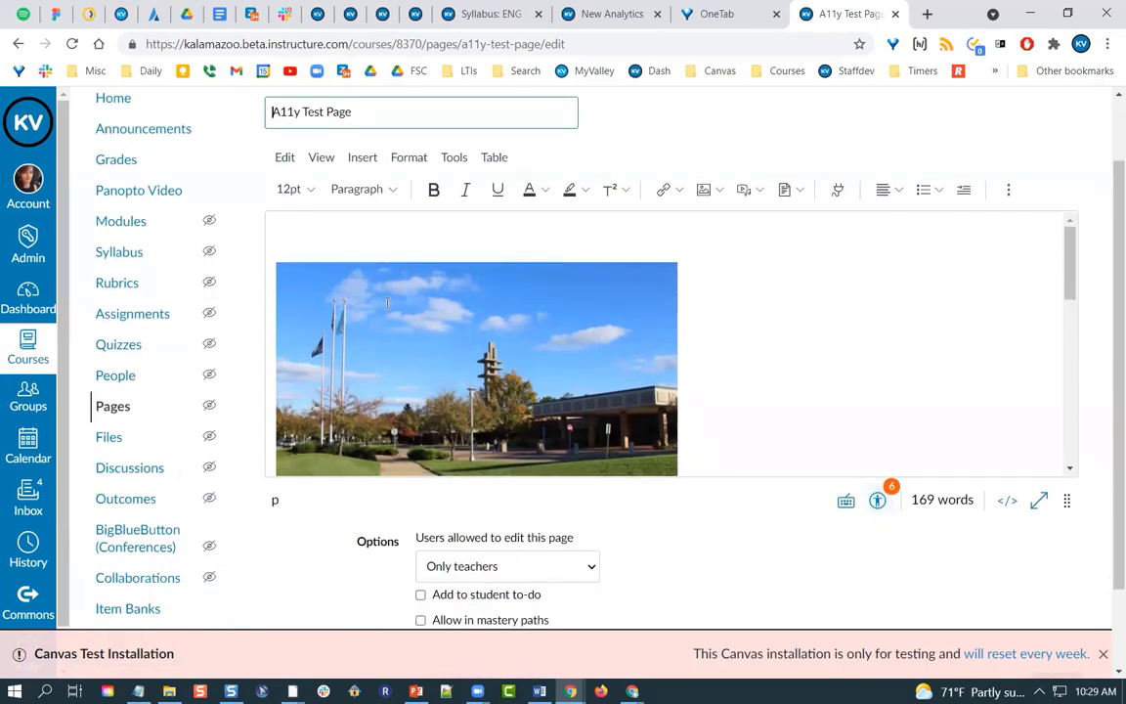
scroll(239, 282, up, 1)
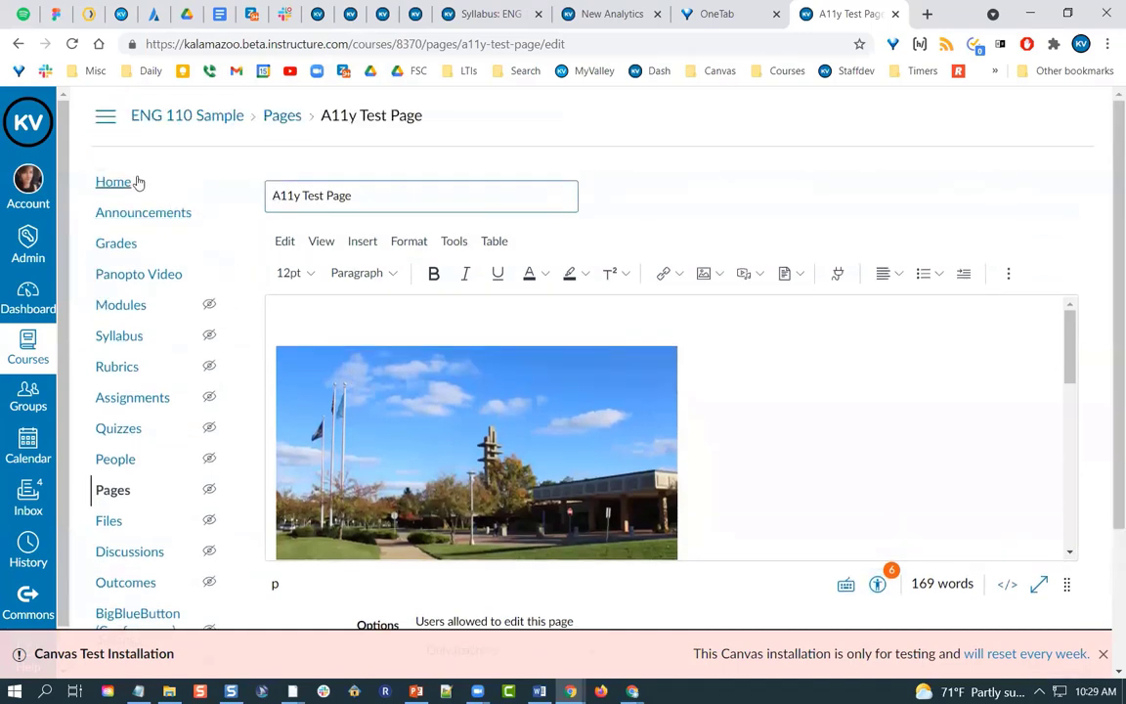
click(105, 115)
key(ctrl+plus)
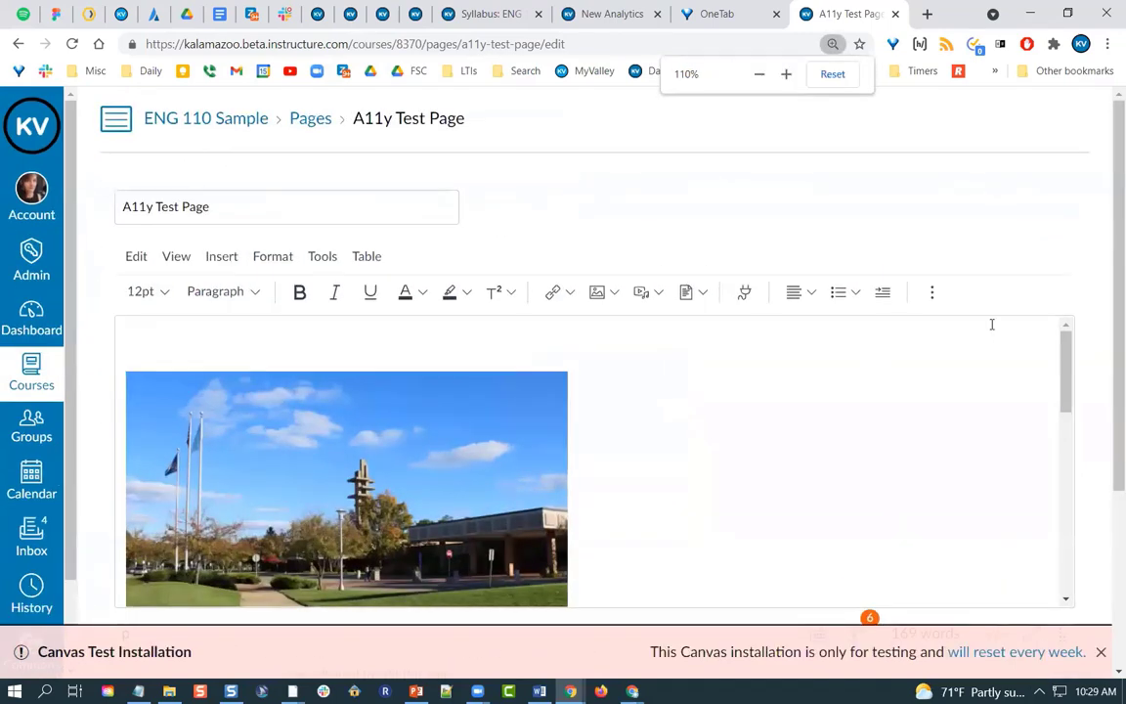
Step: Dismiss the Canvas Test Installation notice on the page editor
scroll(1088, 281, down, 2)
scroll(1013, 395, up, 1)
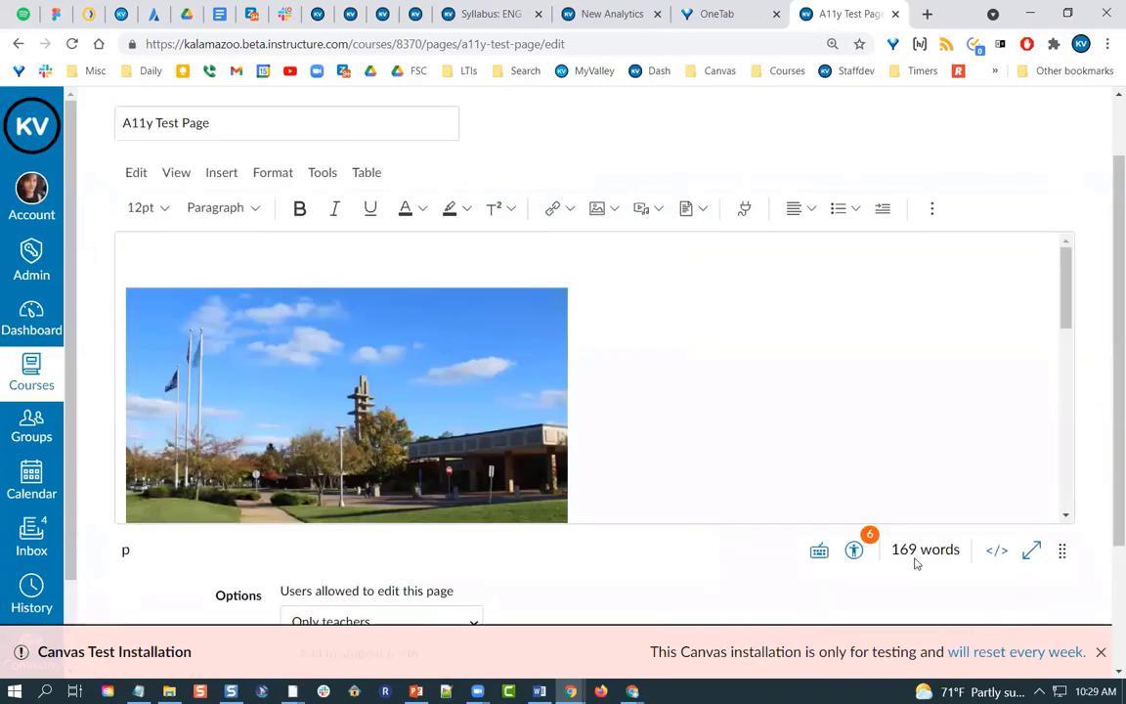
click(1100, 652)
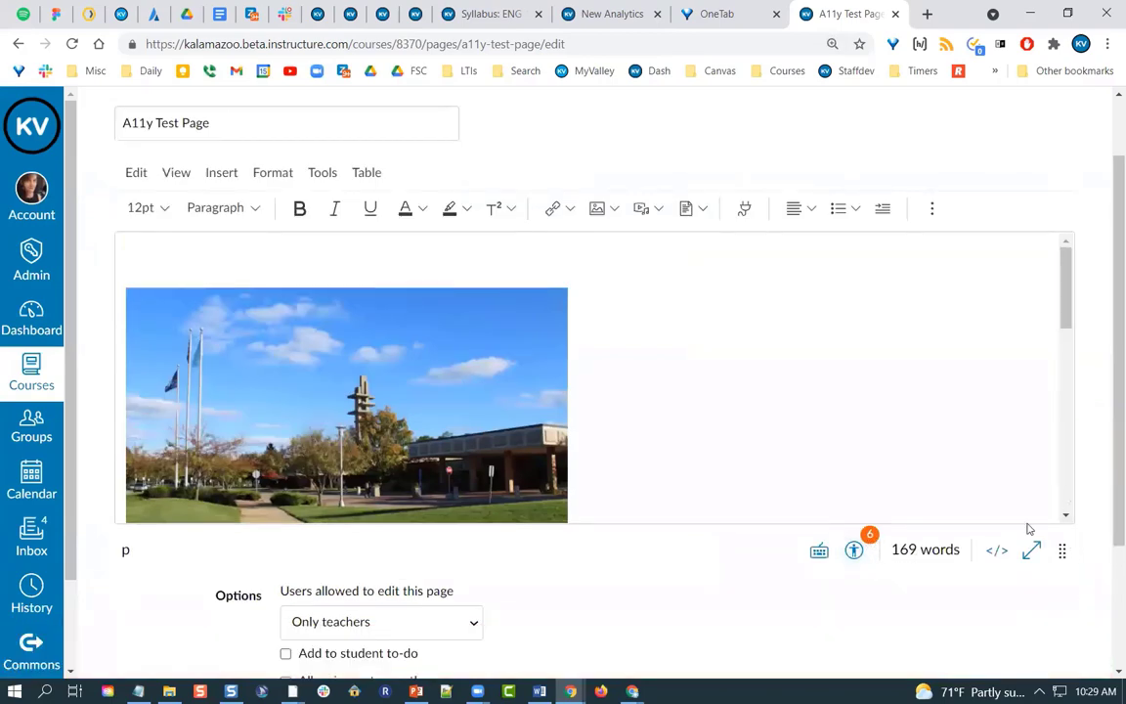
Step: Run the Accessibility Checker on the page and read the explanation of the image filename alt text issue
scroll(794, 400, down, 3)
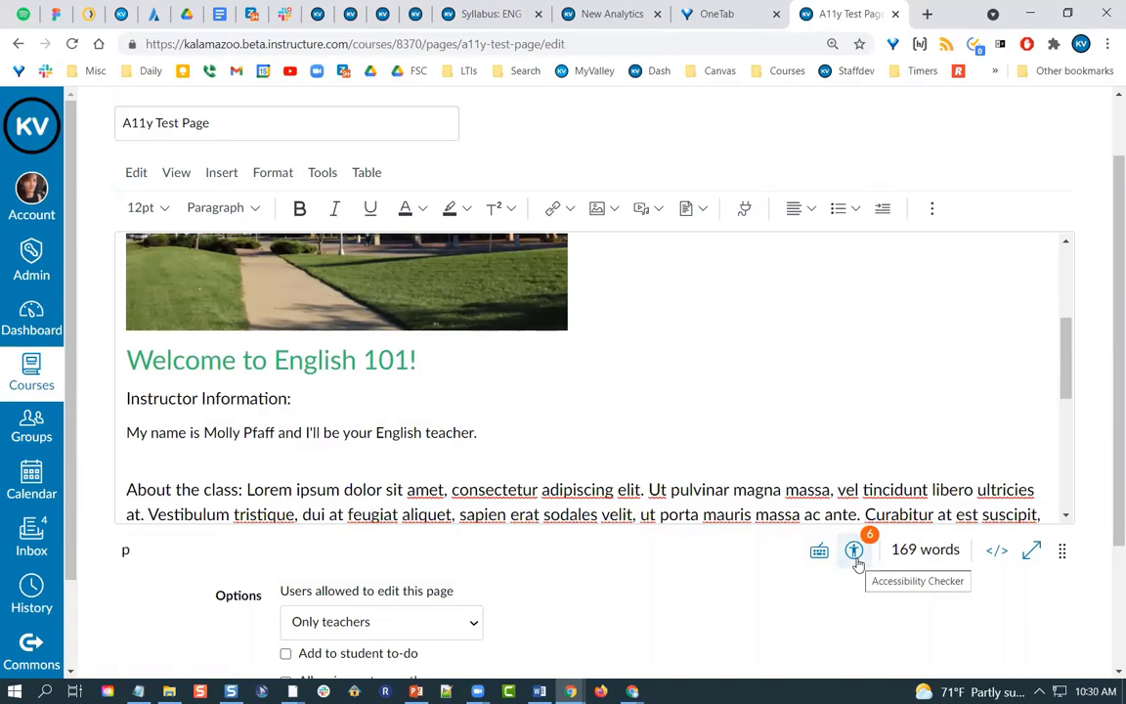
click(856, 557)
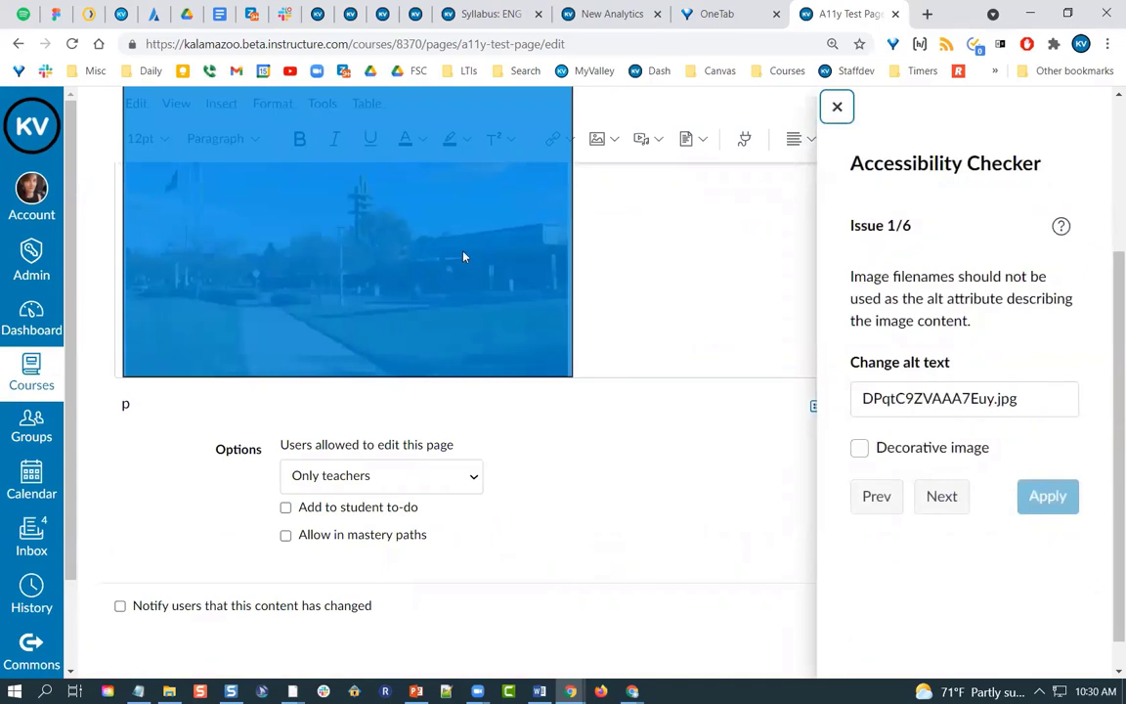
click(1063, 228)
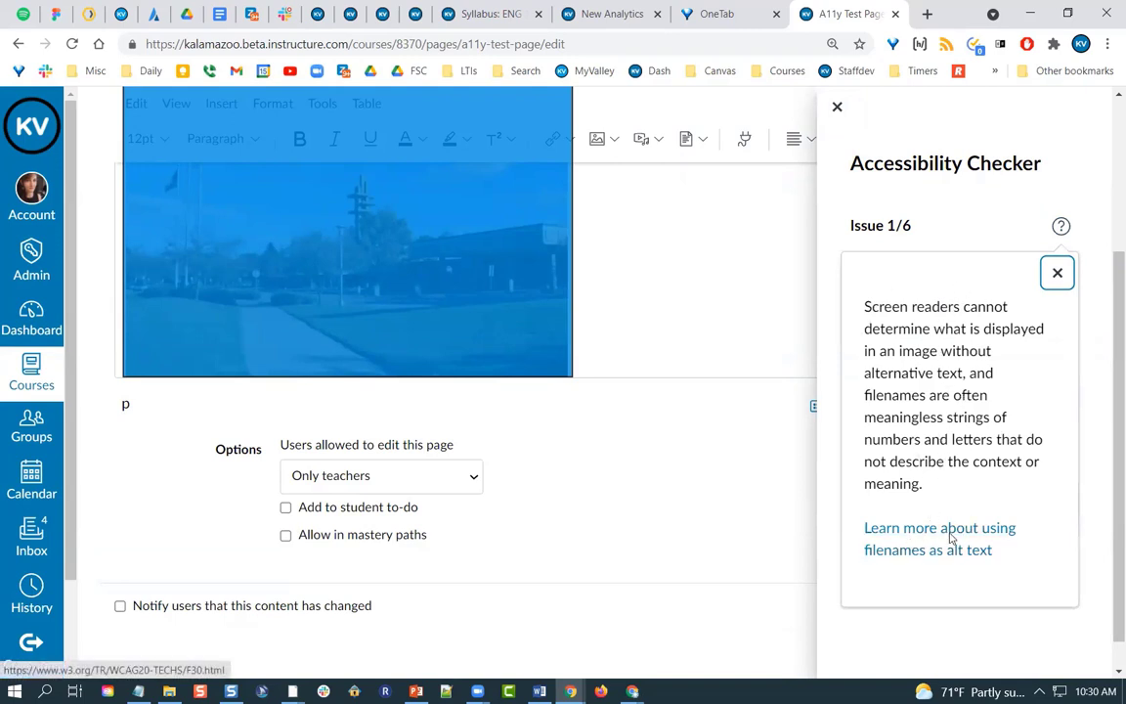
click(1058, 273)
Step: Replace the campus image's filename alt text with "KVCC tower entrance" and apply the fix
drag(1022, 399, 816, 405)
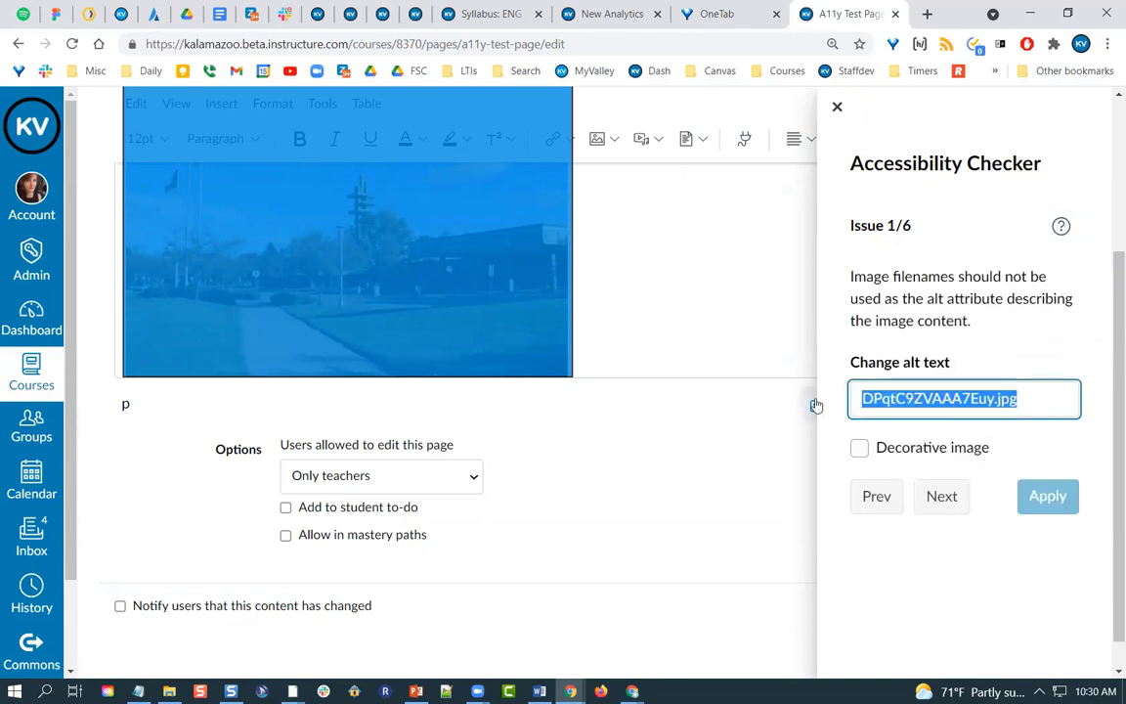
text(KVCC b)
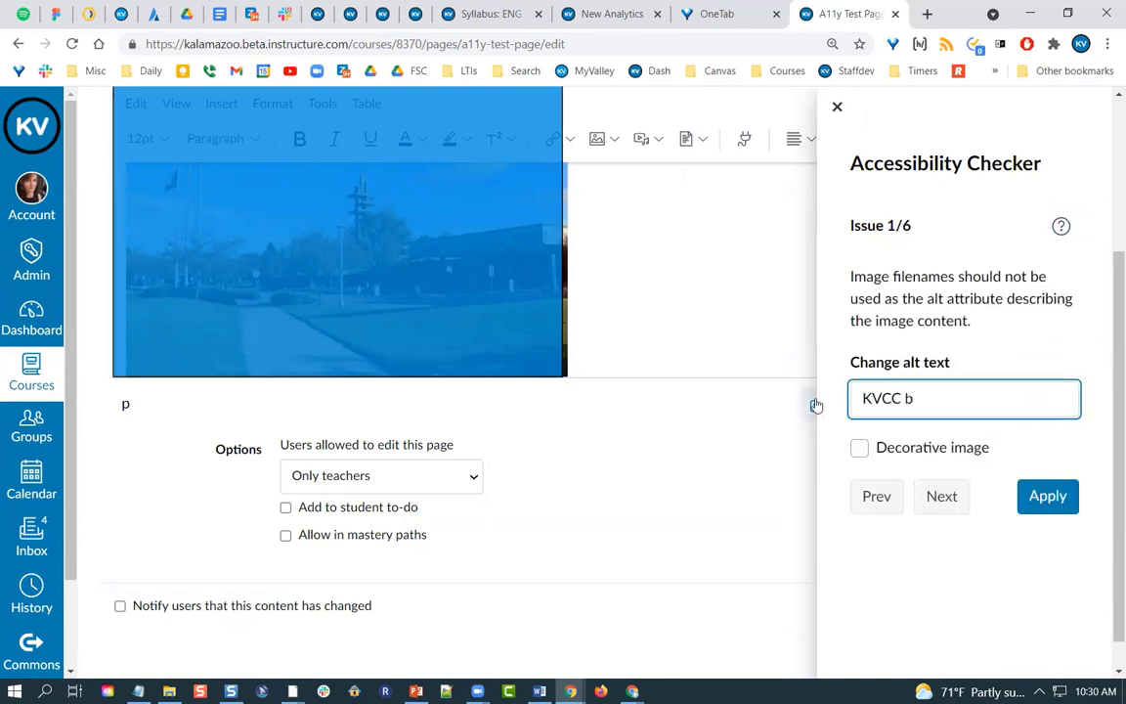
key(BackSpace)
text(tower endtran)
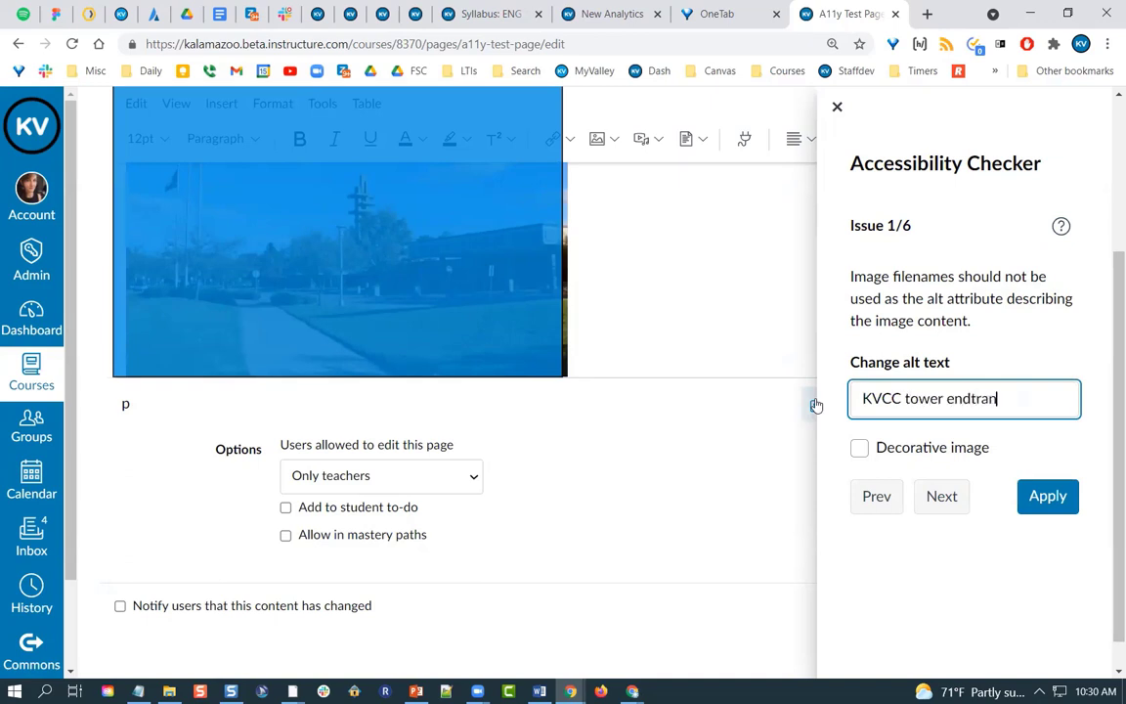
text(ce)
right_click(977, 398)
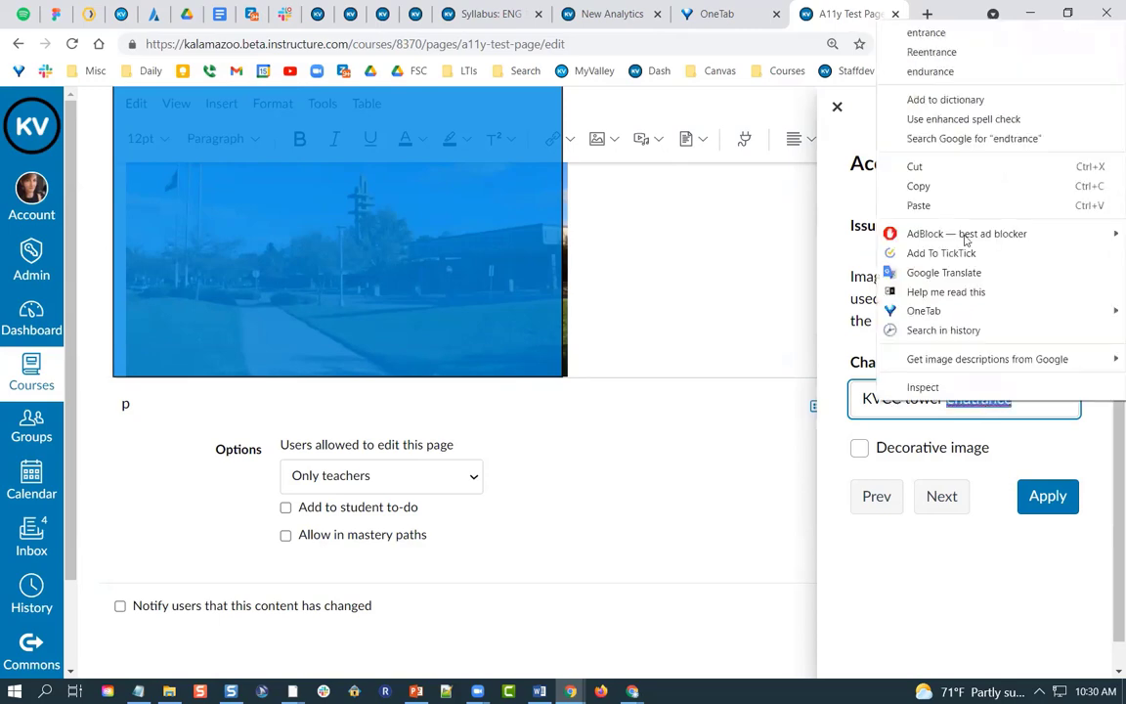
click(914, 13)
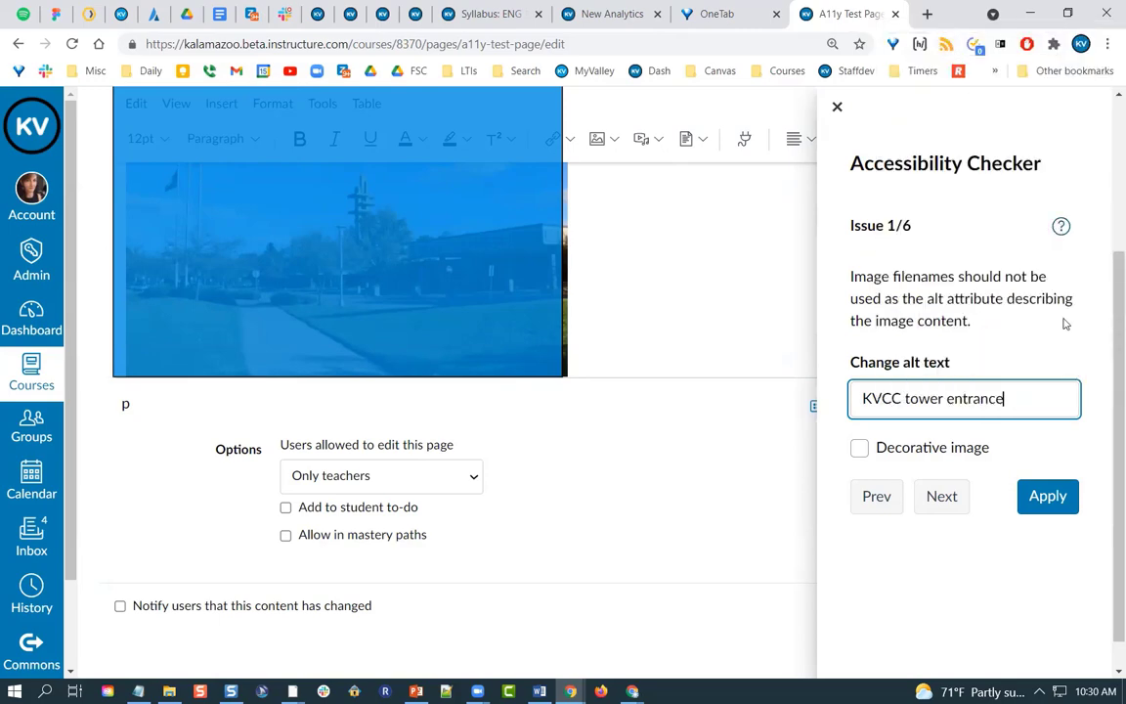
click(1042, 501)
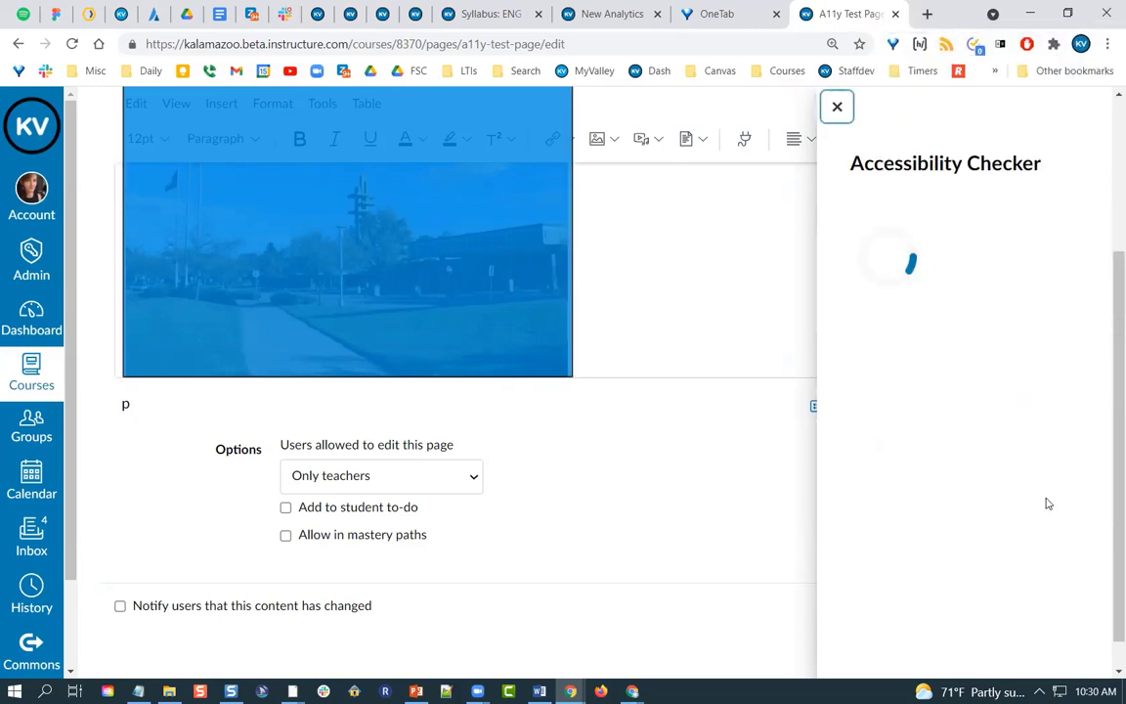
Step: Read the checker's explanation of the text contrast issue on the "Welcome to English 101!" heading
scroll(603, 374, up, 2)
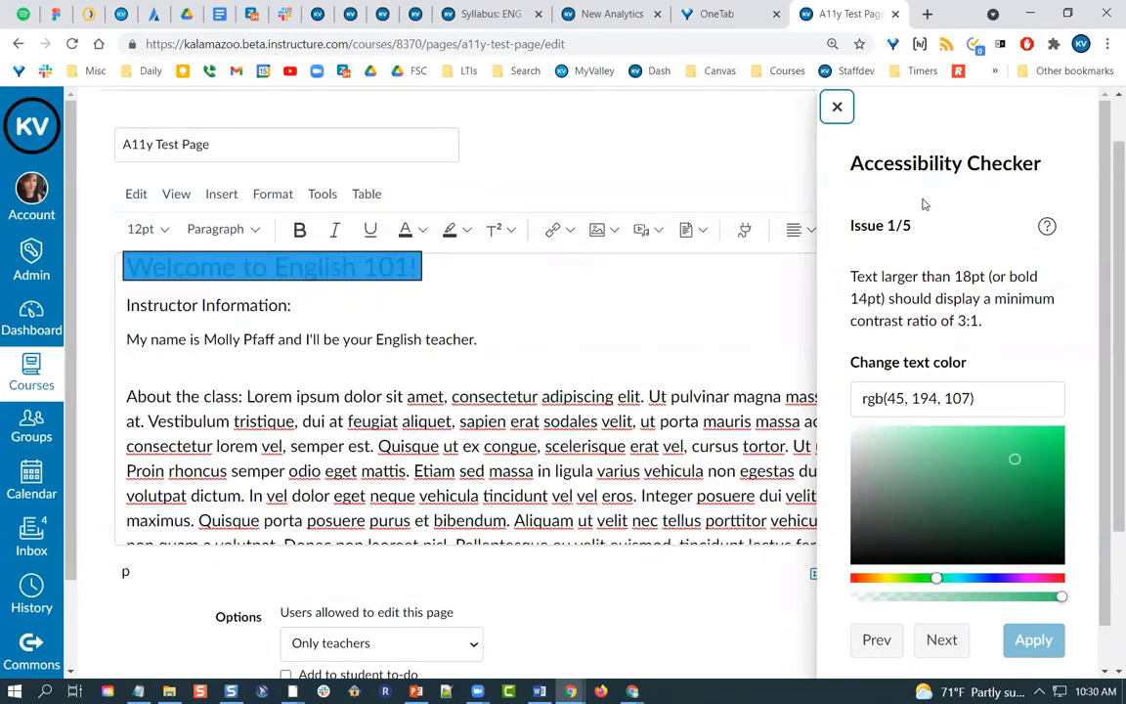
click(1048, 227)
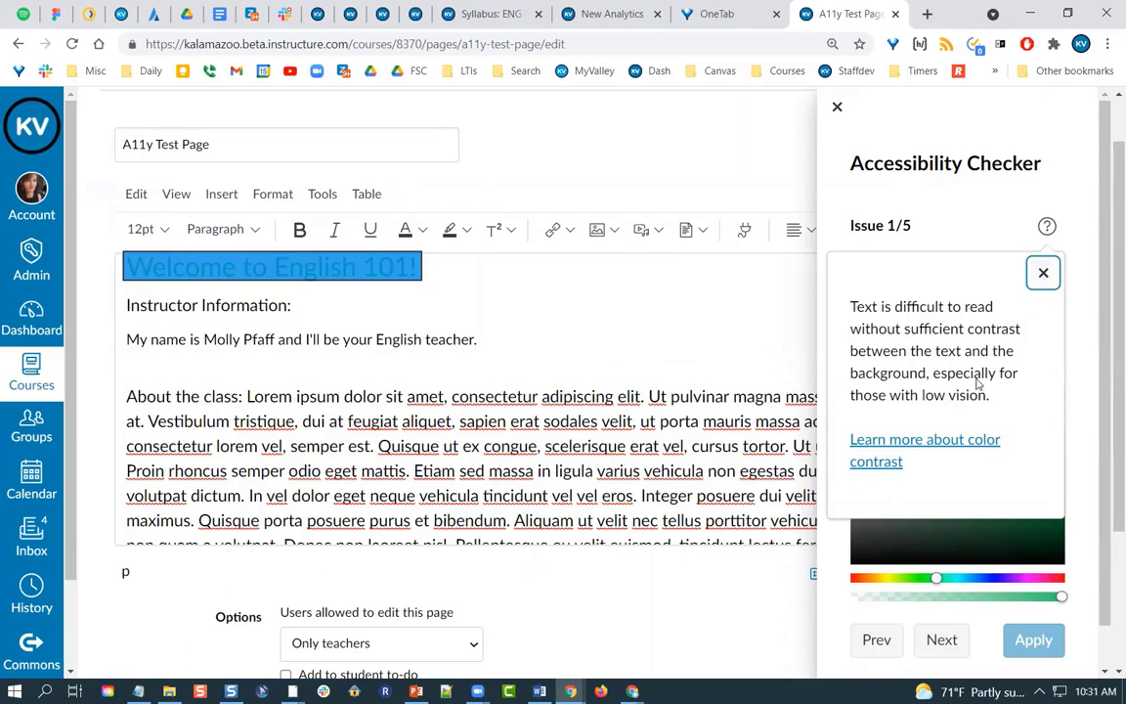
click(1043, 273)
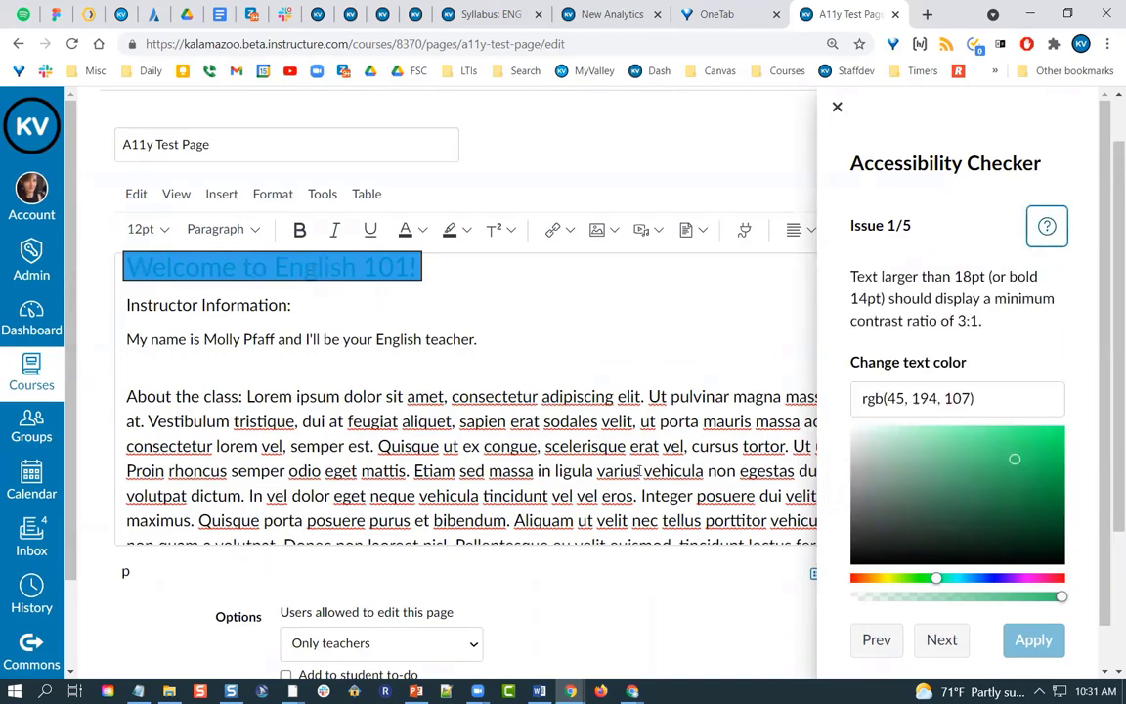
Step: Darken the "Welcome to English 101!" heading's text color to rgb(9, 131, 60) and apply the contrast fix
scroll(1068, 339, down, 1)
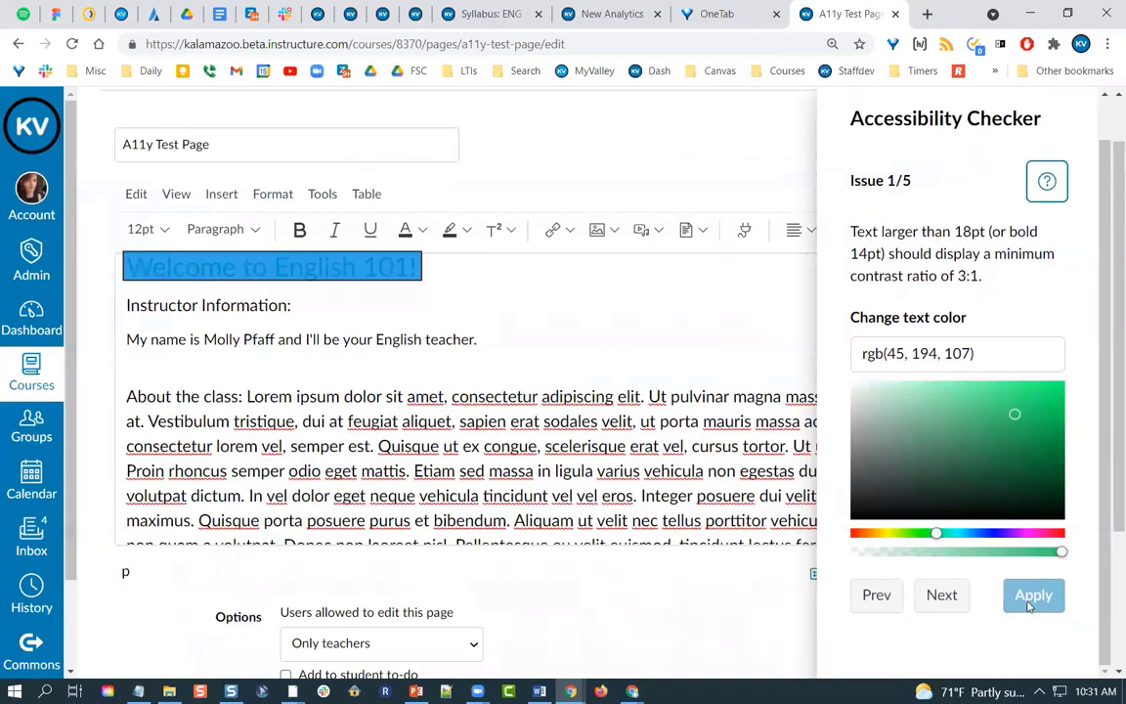
drag(1015, 418, 1052, 450)
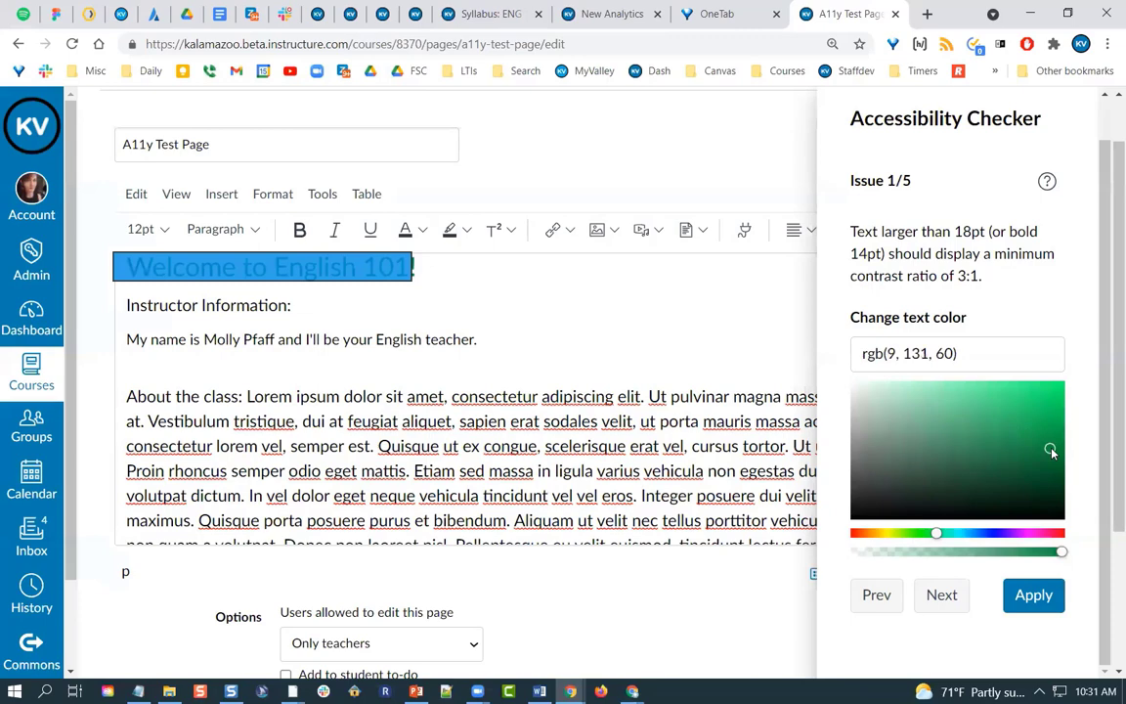
click(1043, 606)
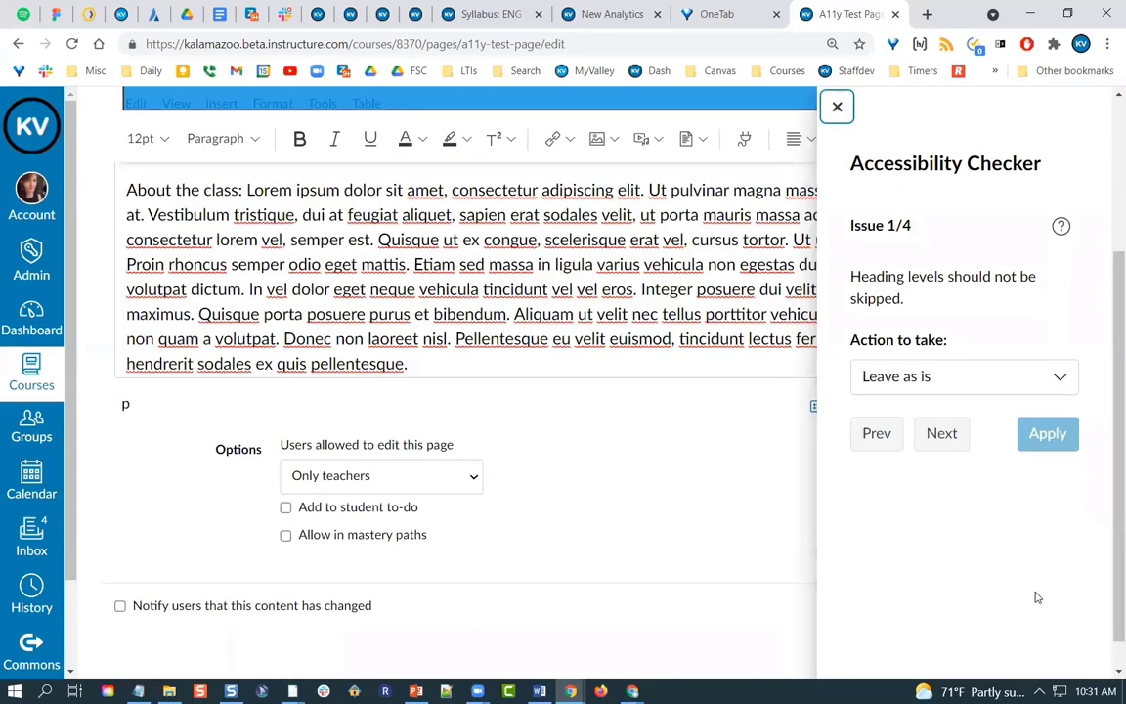
Step: Close the Accessibility Checker and recolor the "Welcome to English 101!" heading with the palette's medium green
click(837, 107)
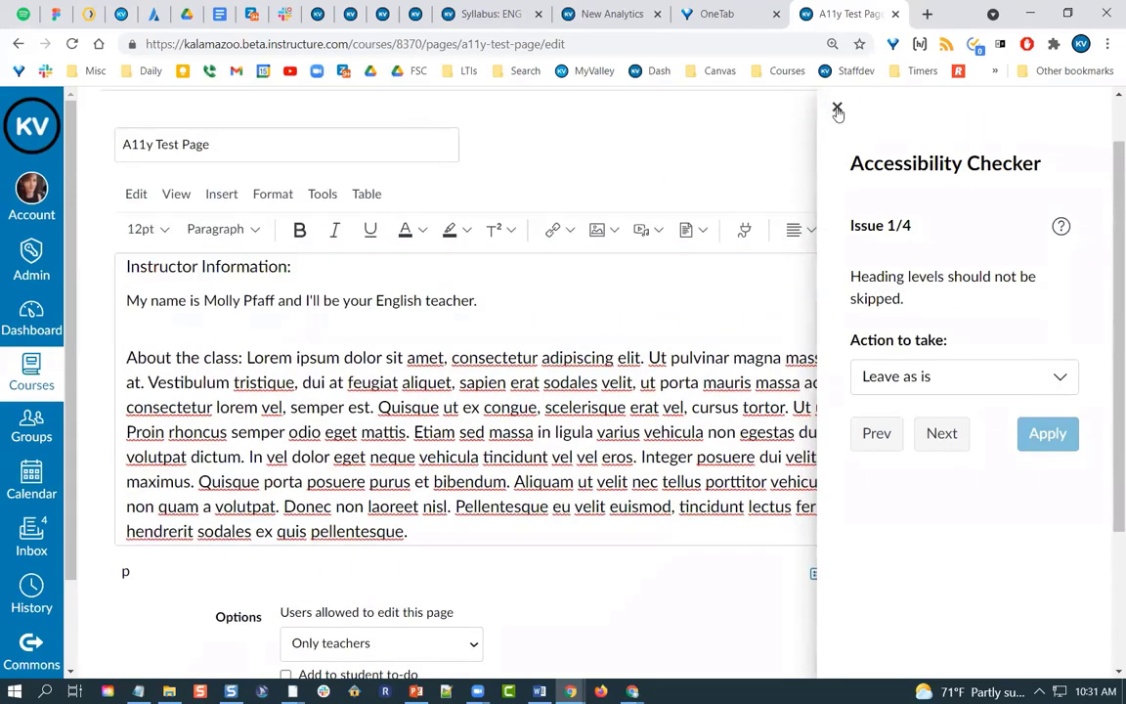
drag(430, 396, 93, 364)
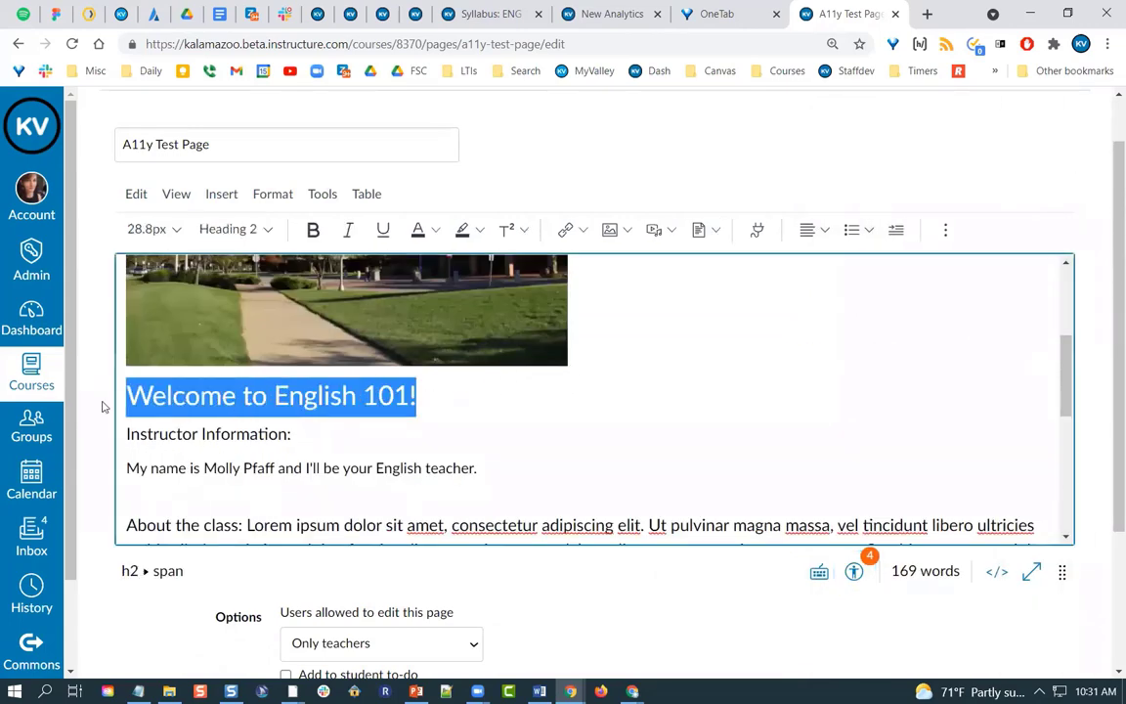
click(437, 230)
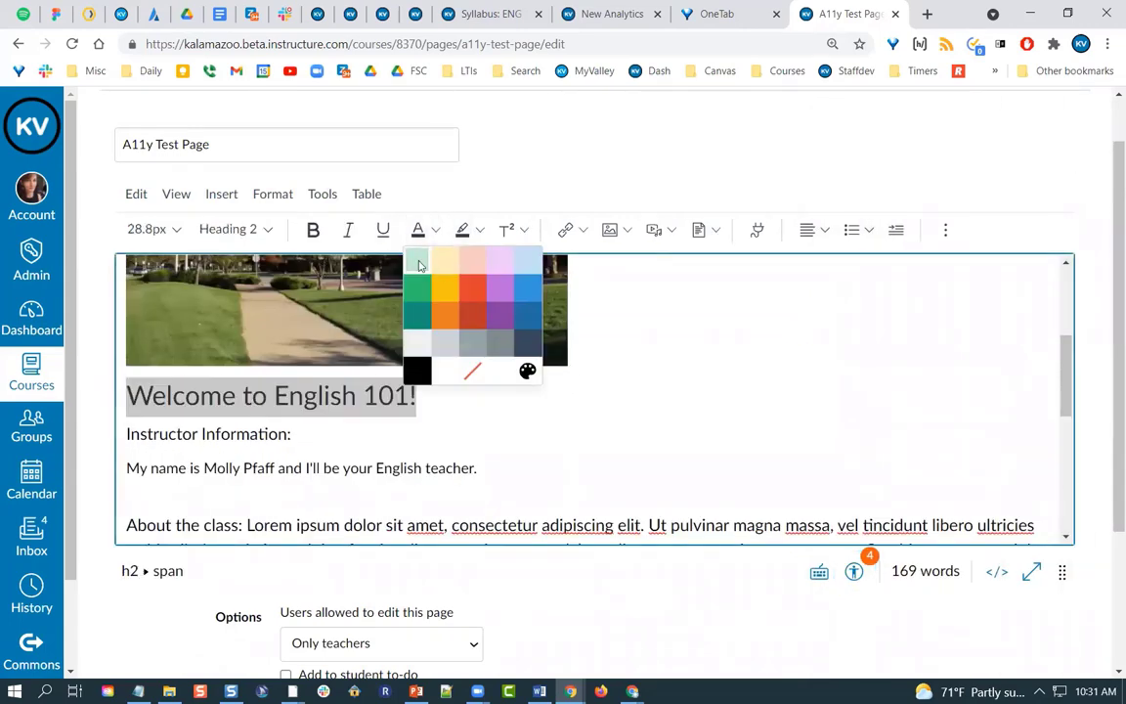
click(414, 293)
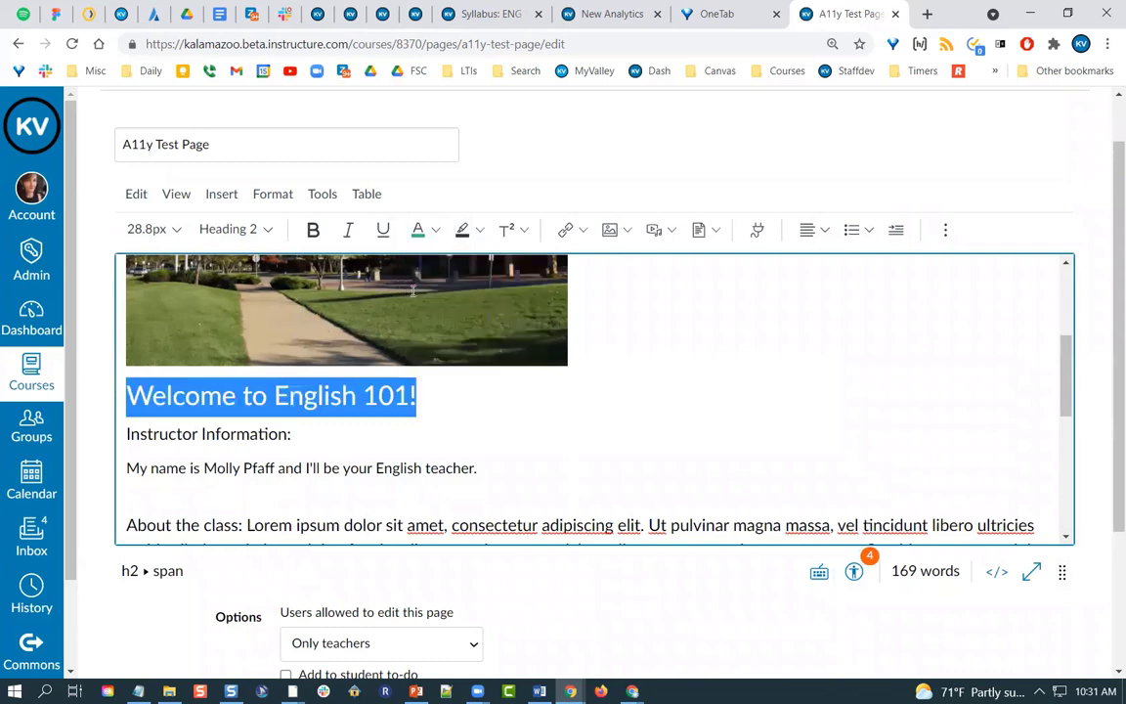
click(459, 395)
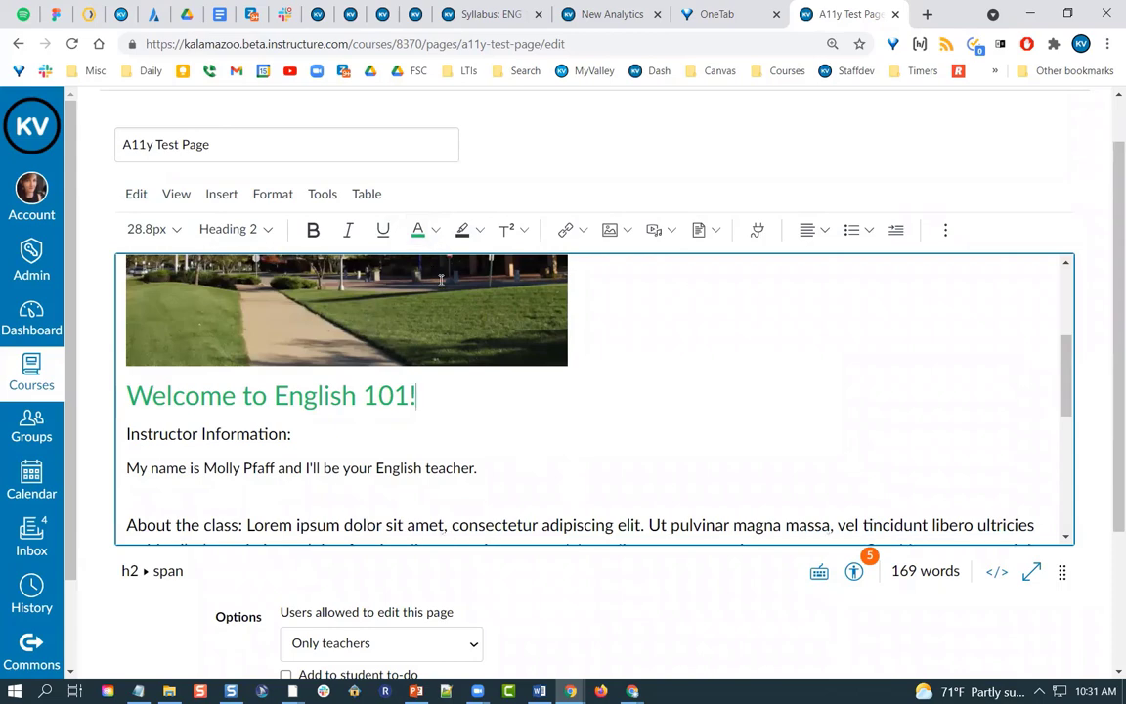
click(562, 424)
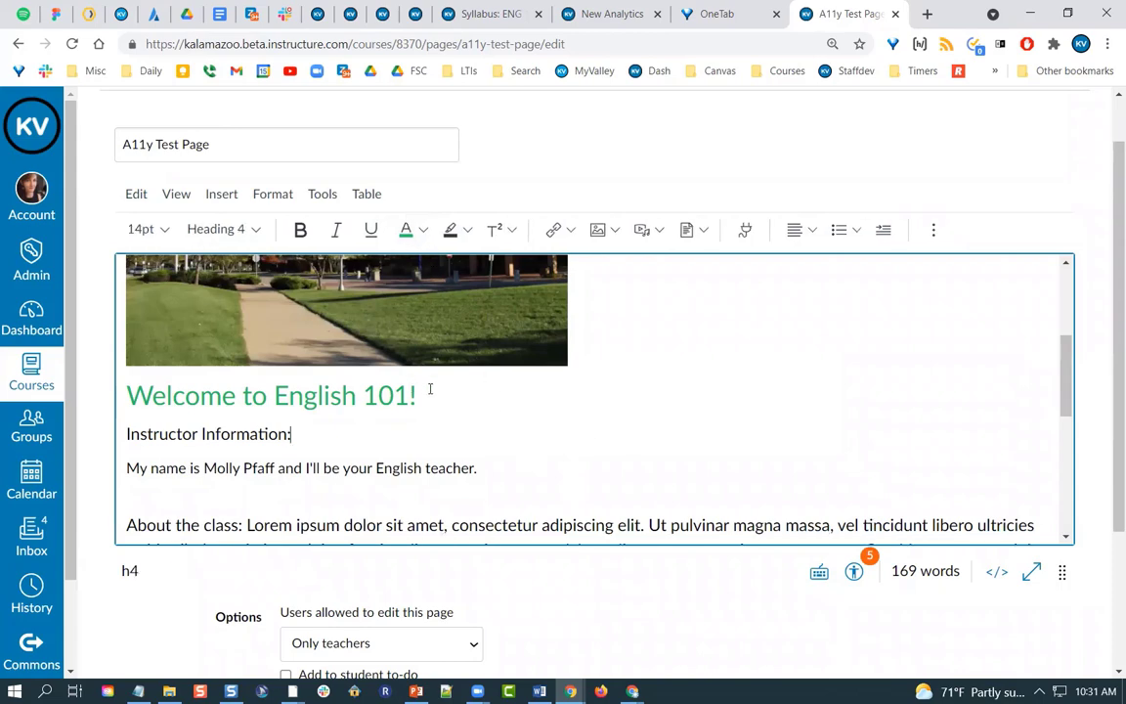
Step: Rerun the Accessibility Checker and apply a darker green to the "Welcome to English 101!" heading
click(854, 571)
drag(1023, 489, 1028, 501)
click(1031, 639)
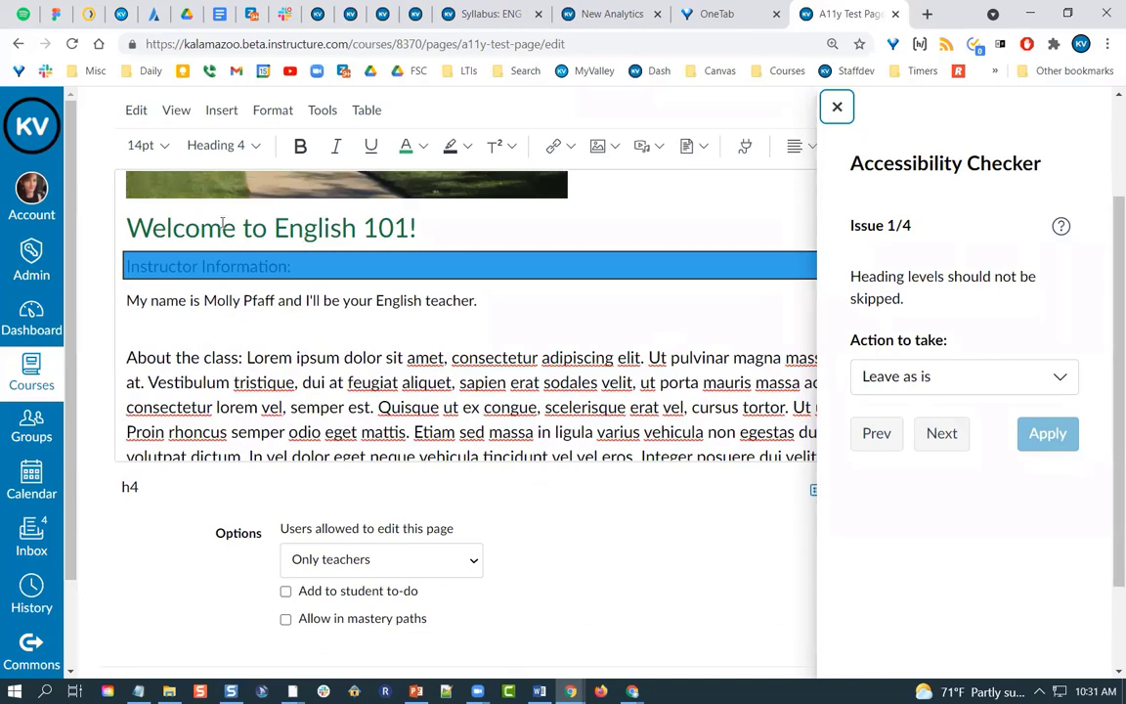
Step: Fix the heading hierarchy of "Instructor Information:" and change the overlong "About the class" heading to a paragraph, applying both fixes
click(919, 381)
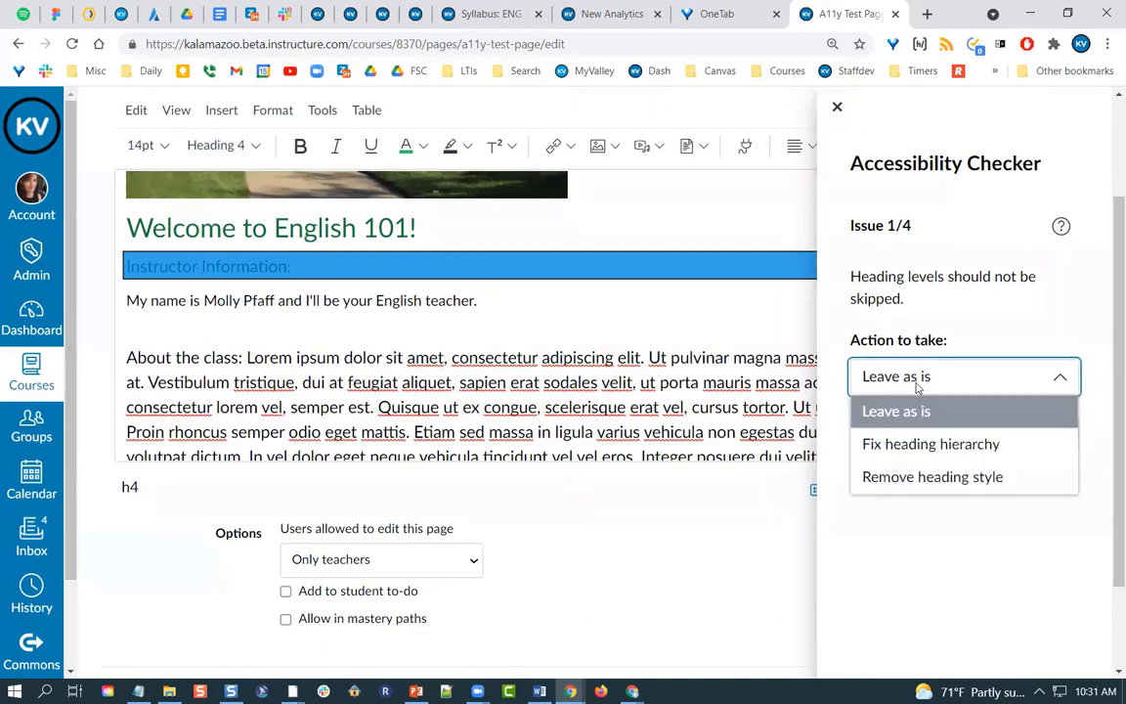
click(937, 444)
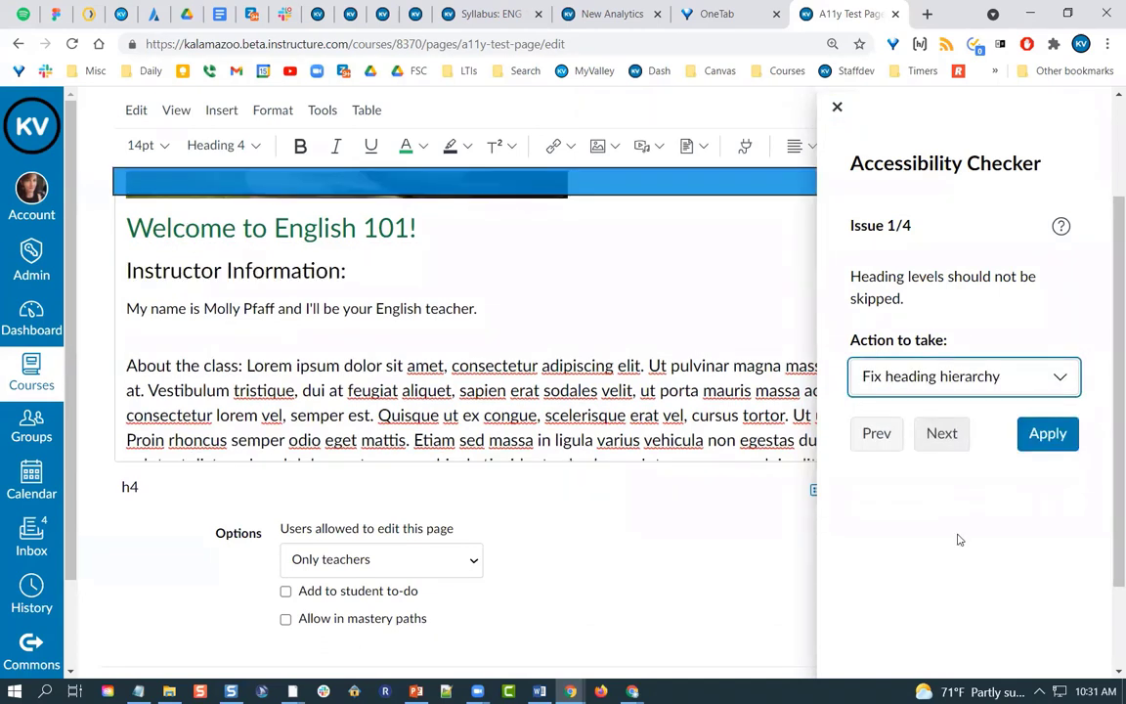
click(1048, 433)
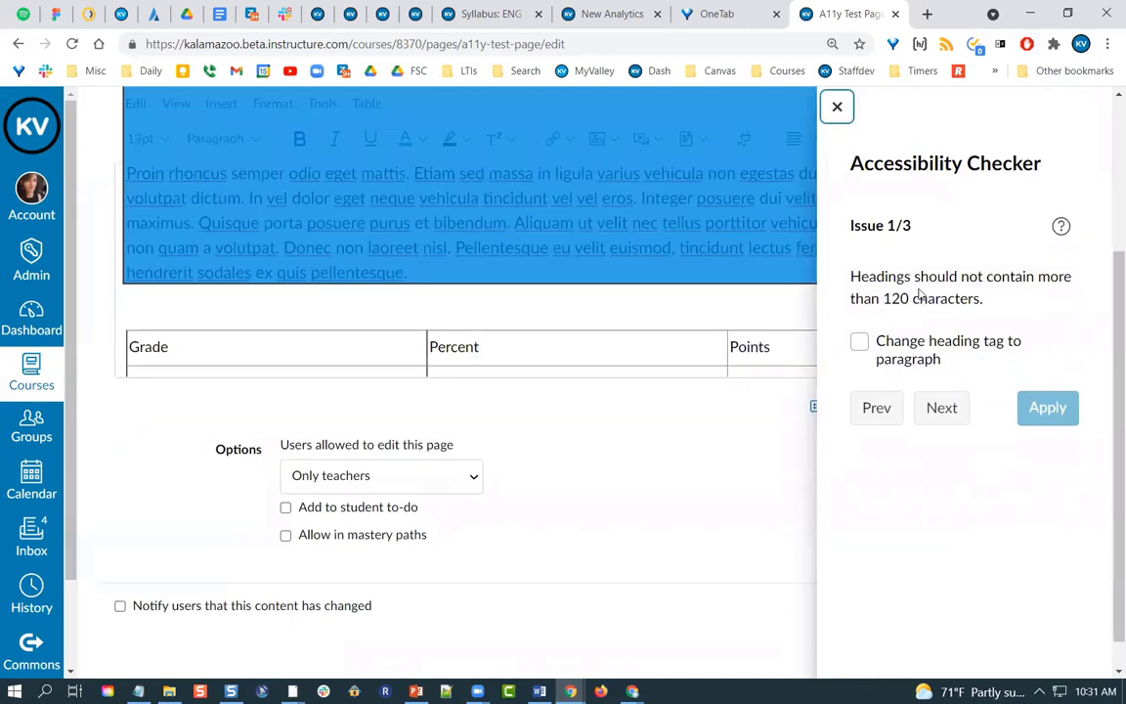
click(859, 342)
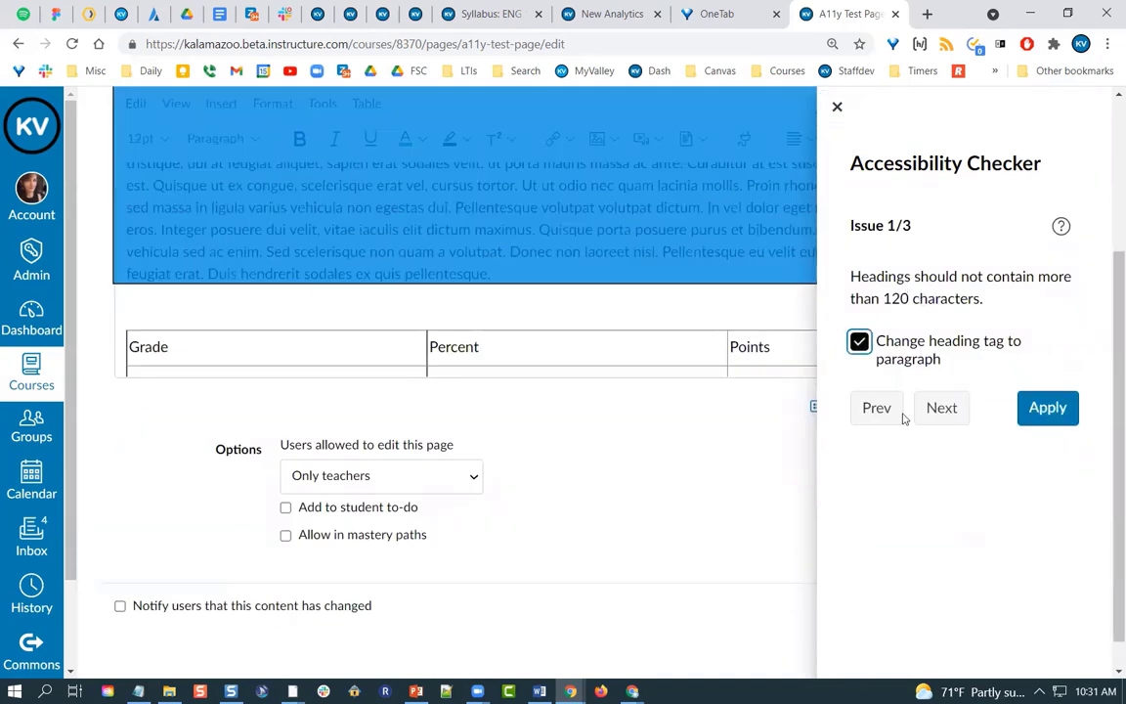
click(1064, 409)
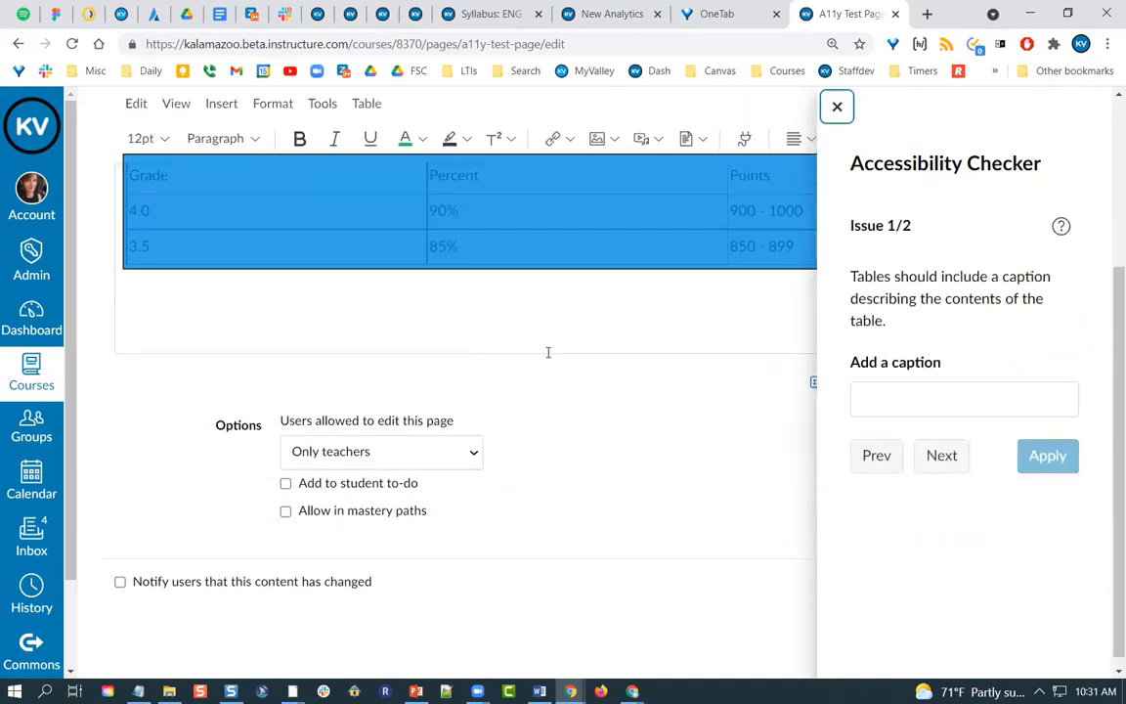
Step: Give the grades table the caption "Student grading scale" and apply the fix
click(946, 390)
text(G)
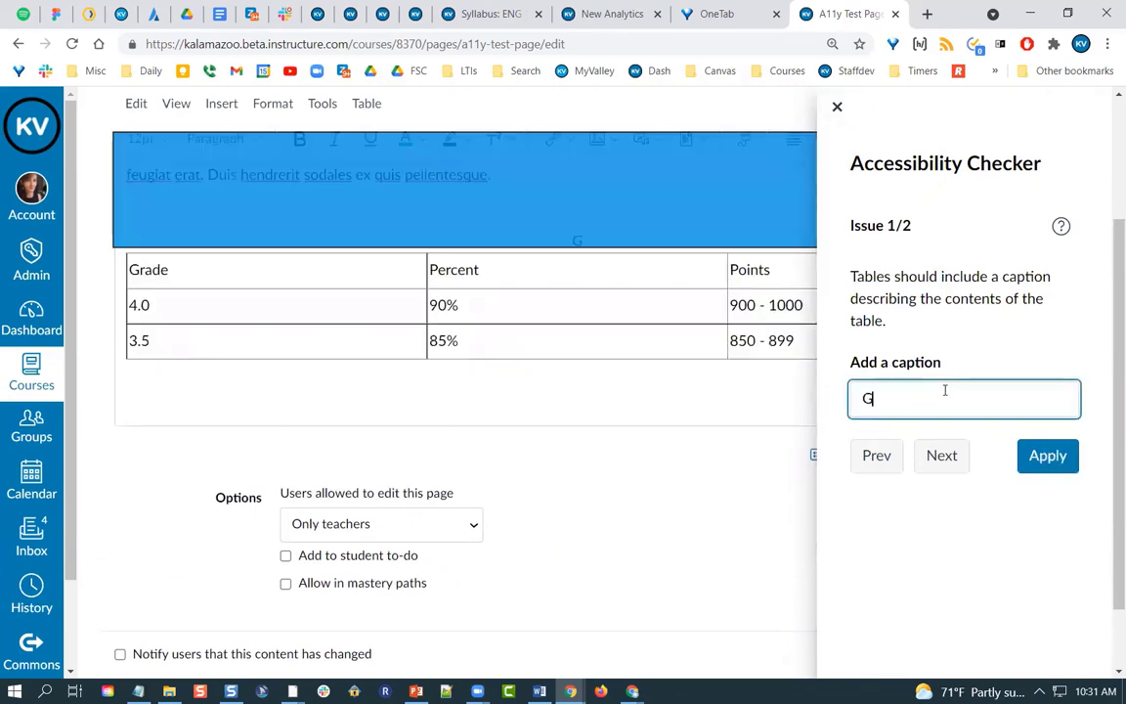
key(BackSpace)
text(Student graes)
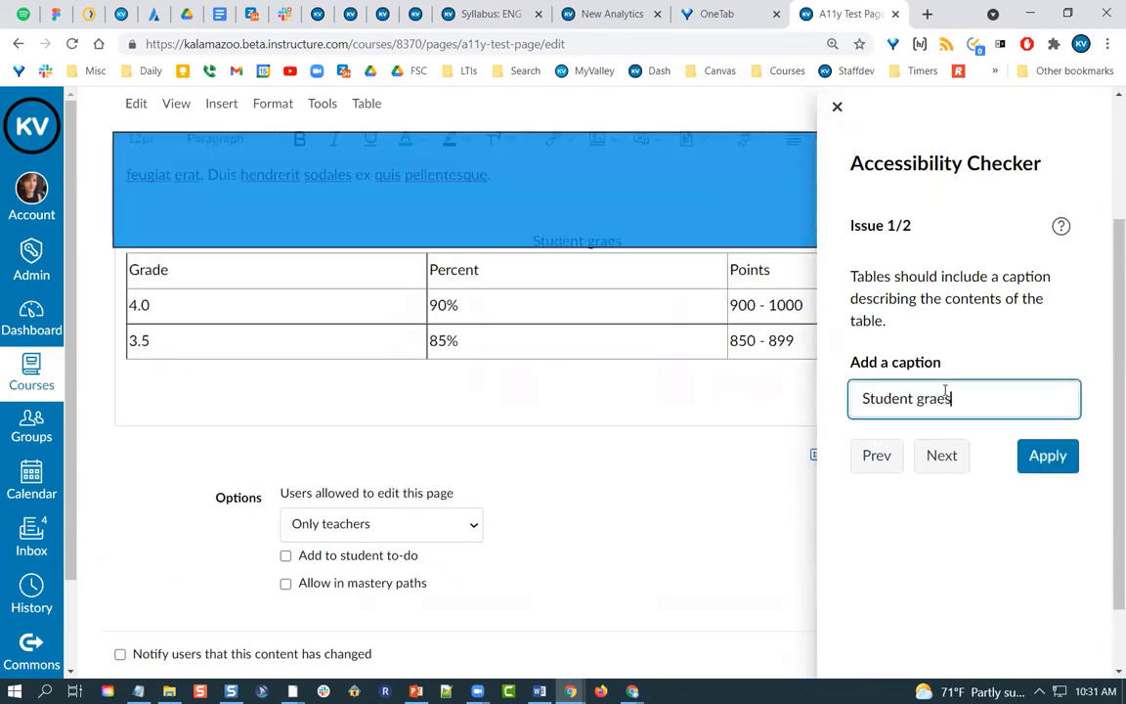
key(BackSpace)
key(BackSpace)
text(des)
key(BackSpace)
key(BackSpace)
text(ing scale)
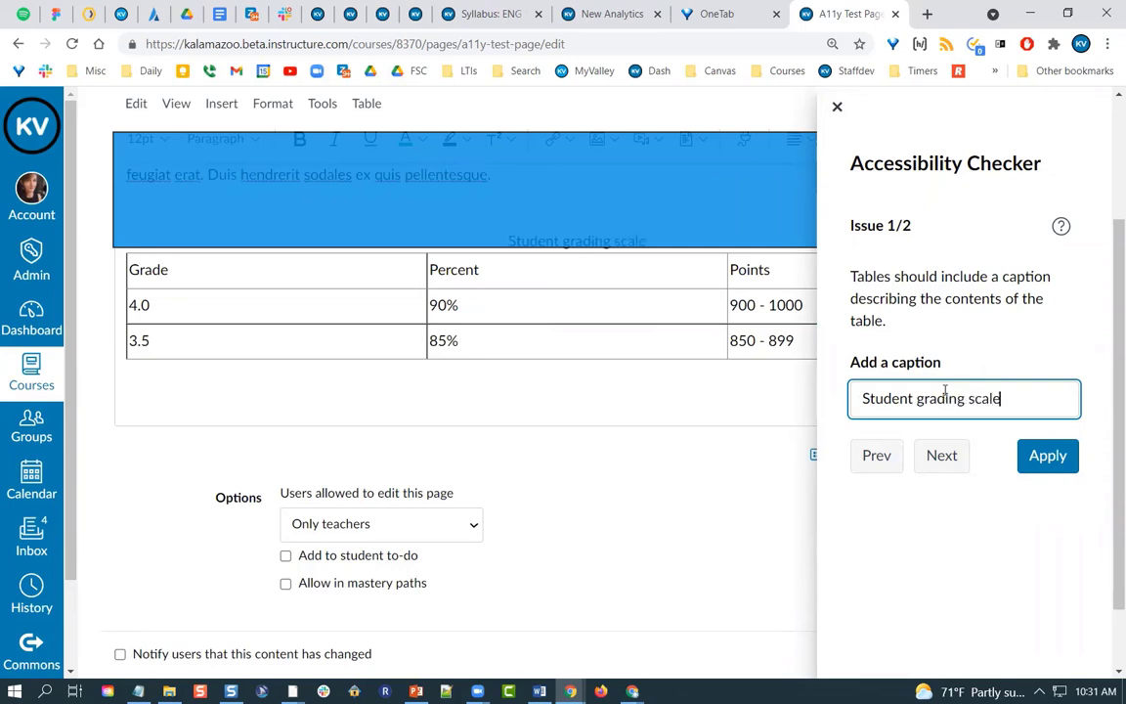
click(1045, 457)
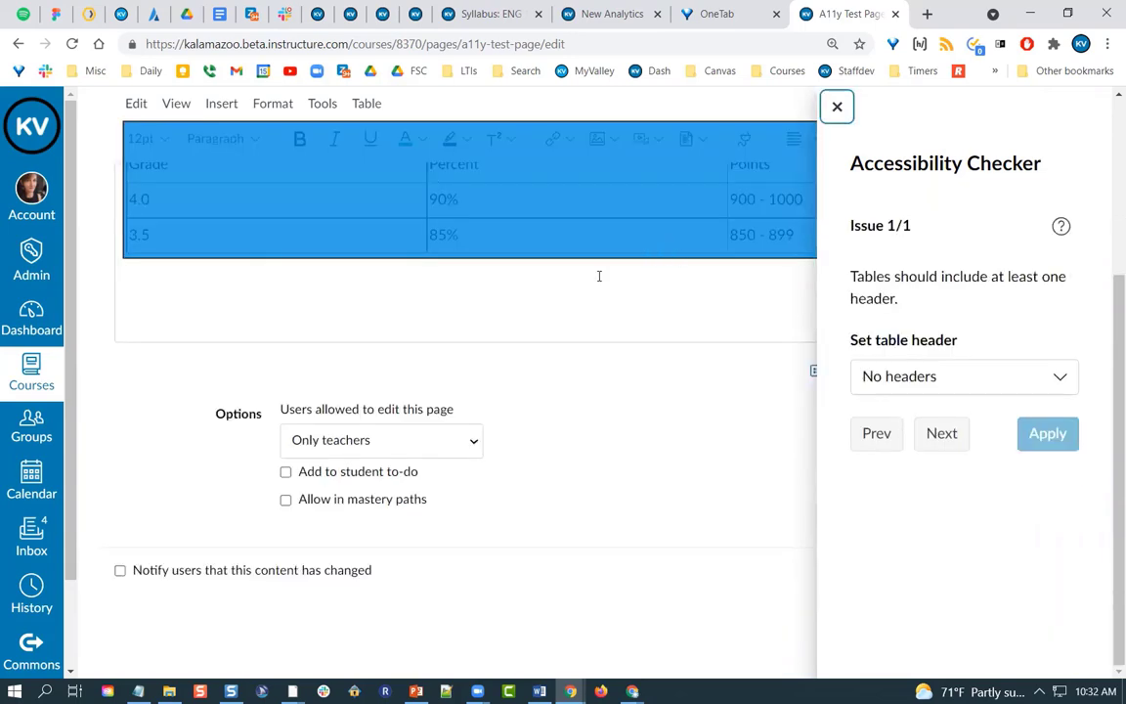
Step: Set the grading scale table's header to Header row, apply the fix, and close the Accessibility Checker
scroll(548, 293, up, 1)
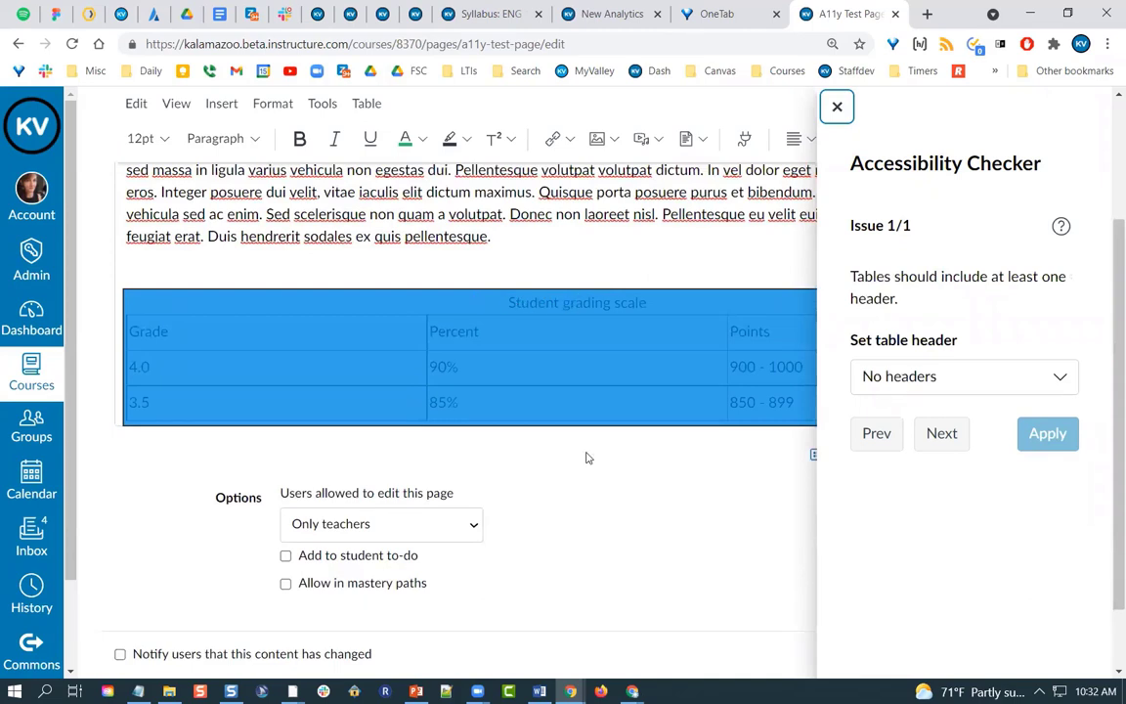
click(876, 379)
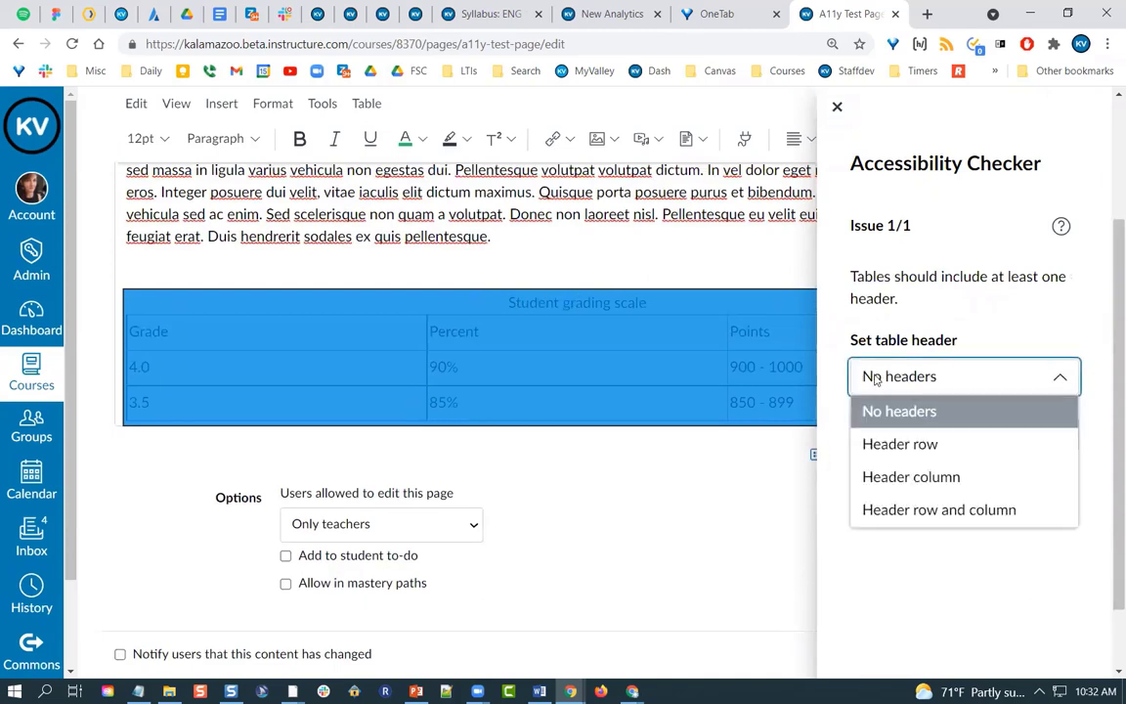
click(939, 448)
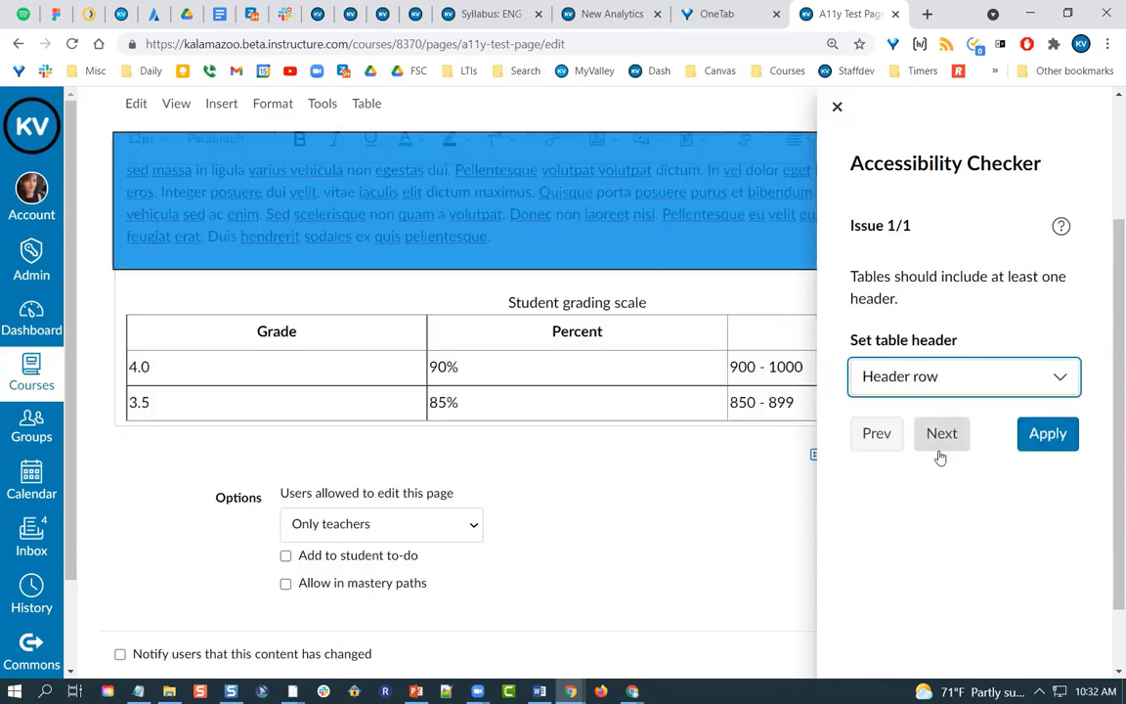
click(1047, 433)
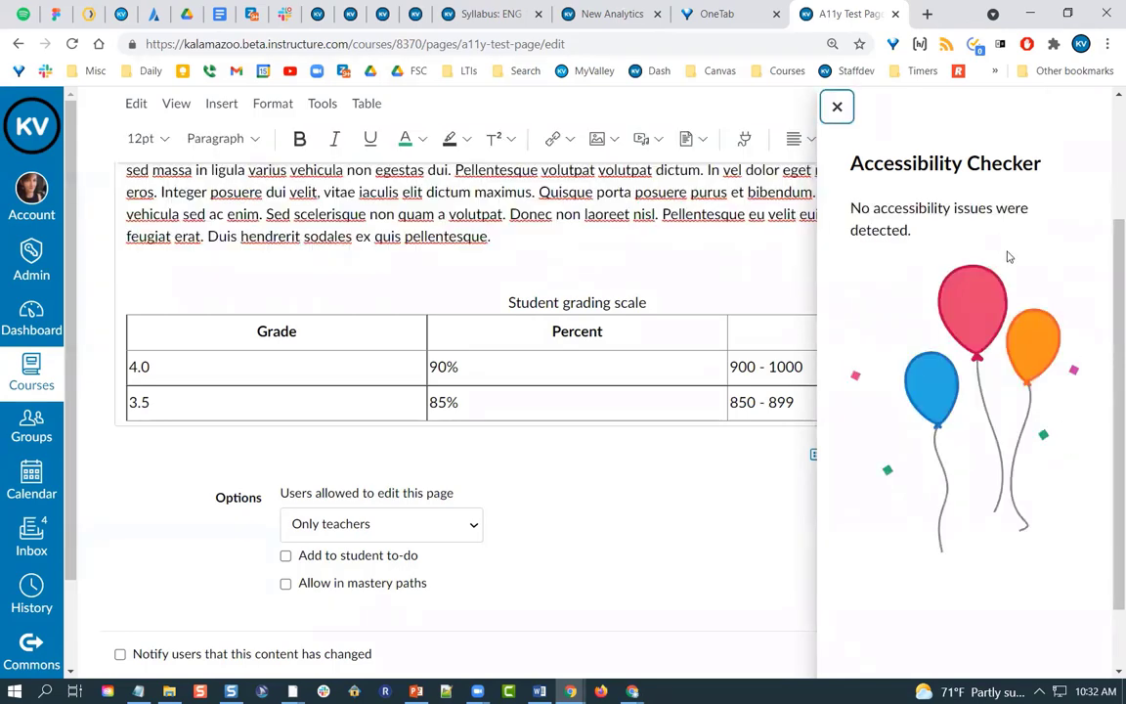
click(838, 108)
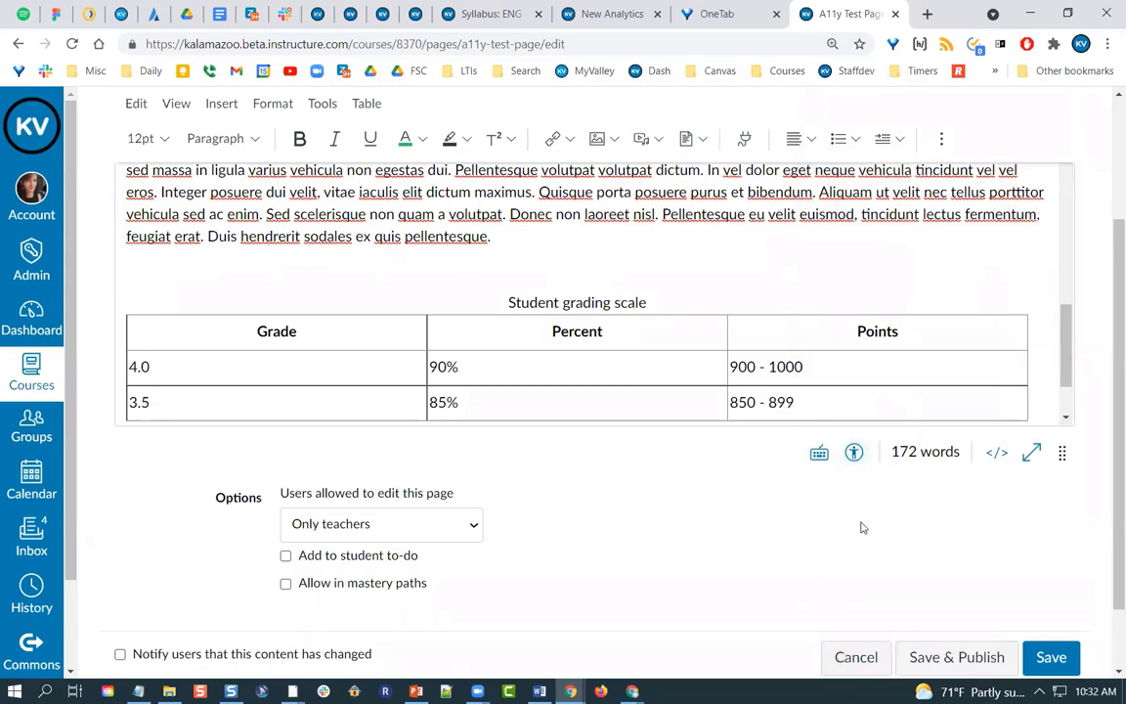
Step: Recolor the "Welcome to English 101" heading text with Light Yellow
scroll(518, 296, up, 3)
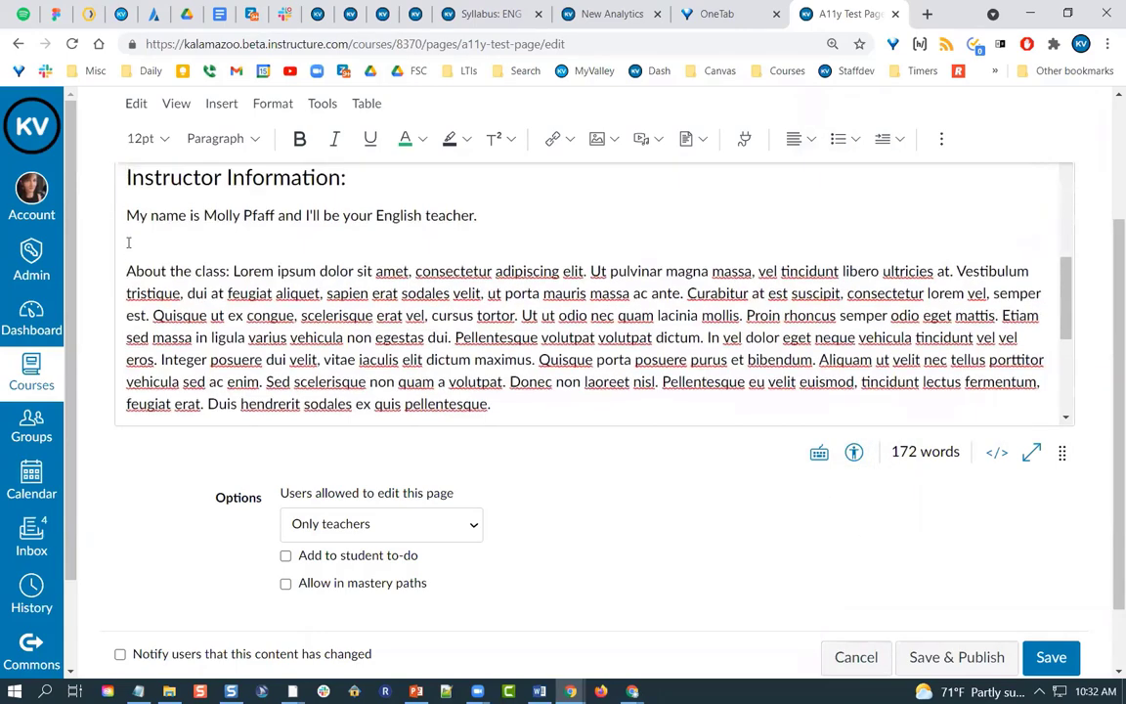
scroll(166, 284, up, 1)
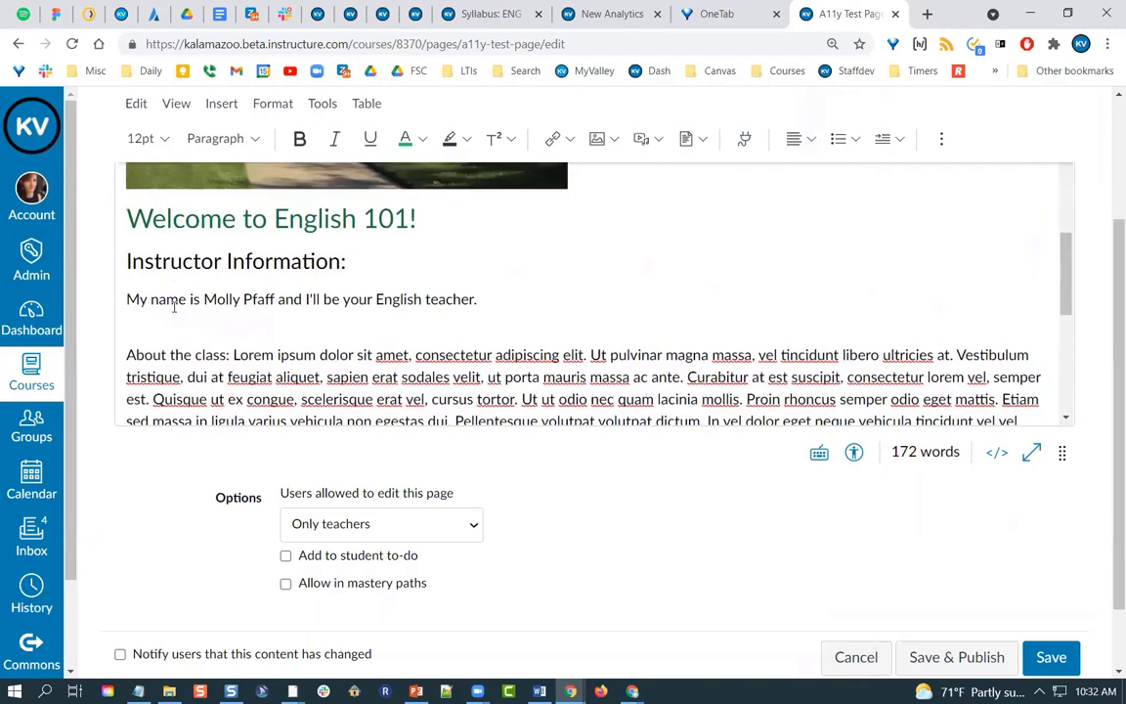
drag(134, 220, 410, 220)
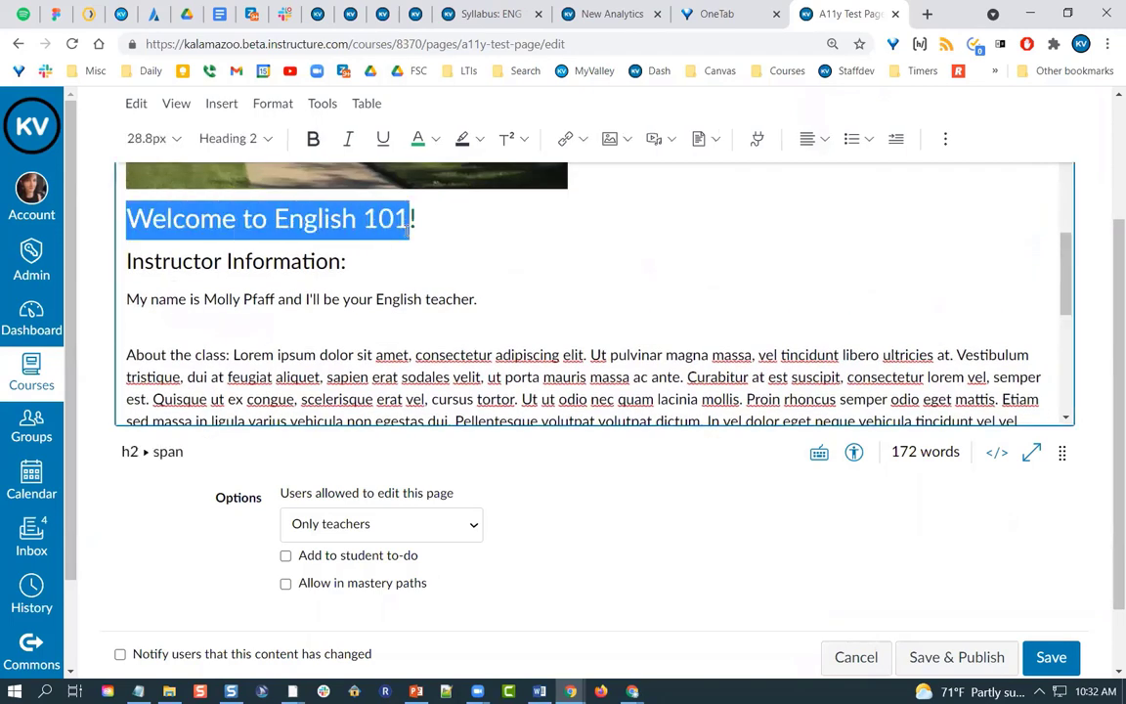
click(436, 137)
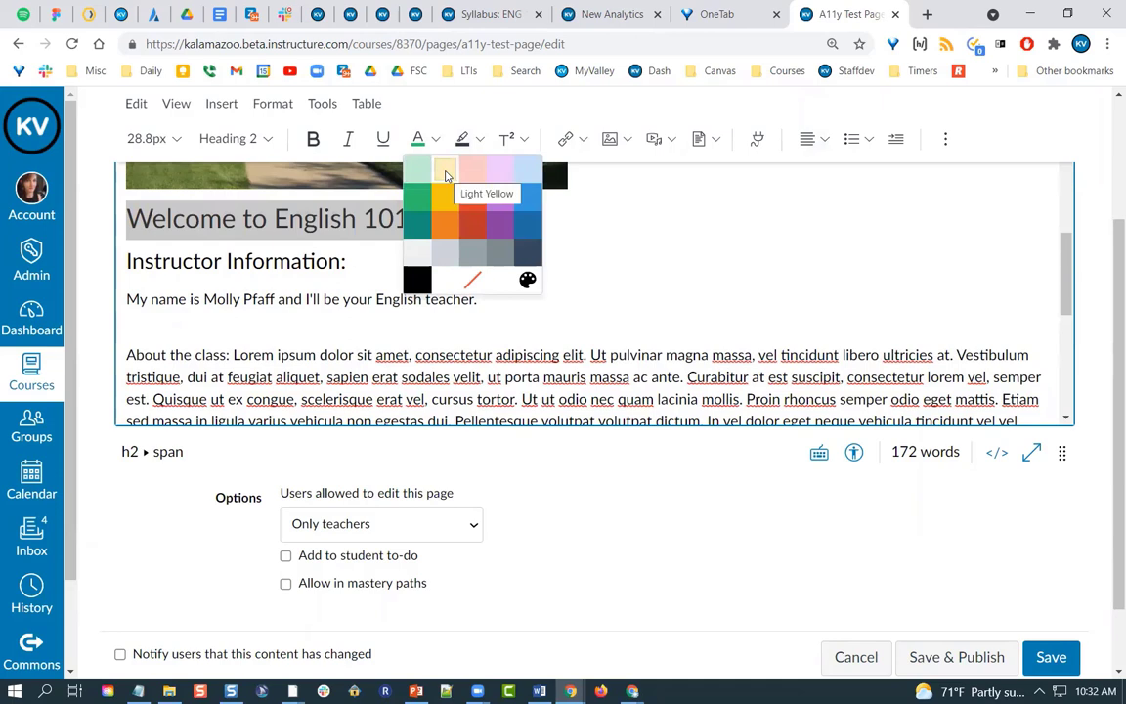
click(446, 172)
click(618, 254)
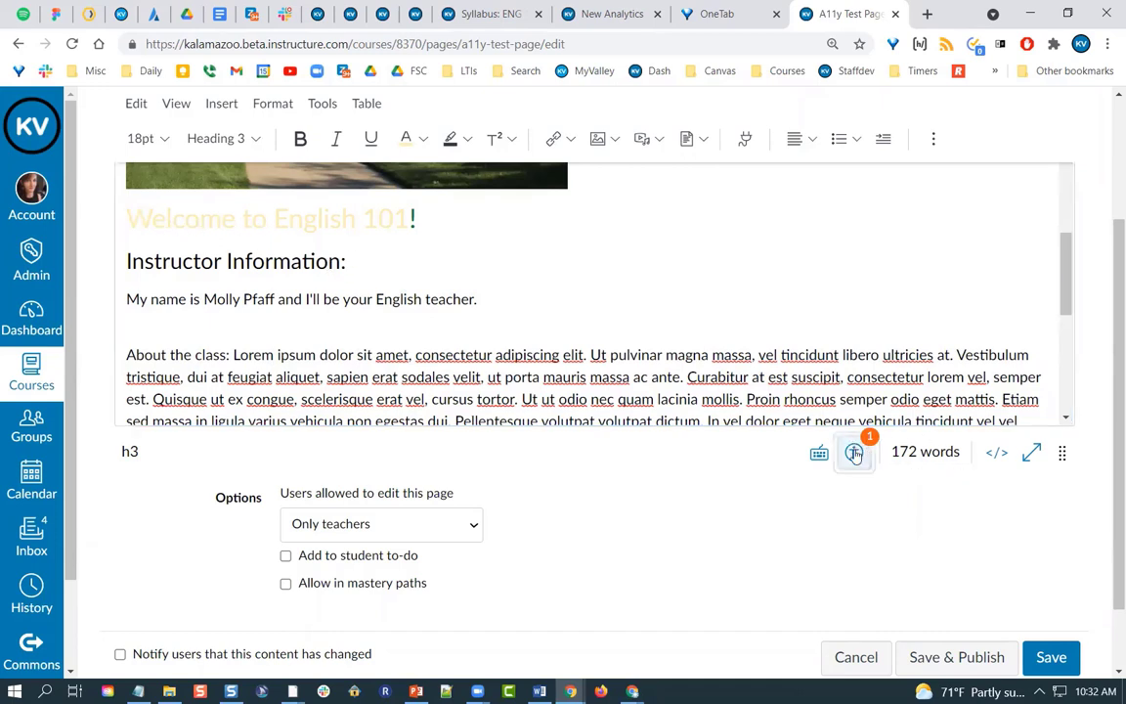
Step: Rerun the Accessibility Checker, apply text color rgb(122, 99, 6) to the flagged heading, close the checker, and save and publish the page
click(854, 452)
click(1054, 498)
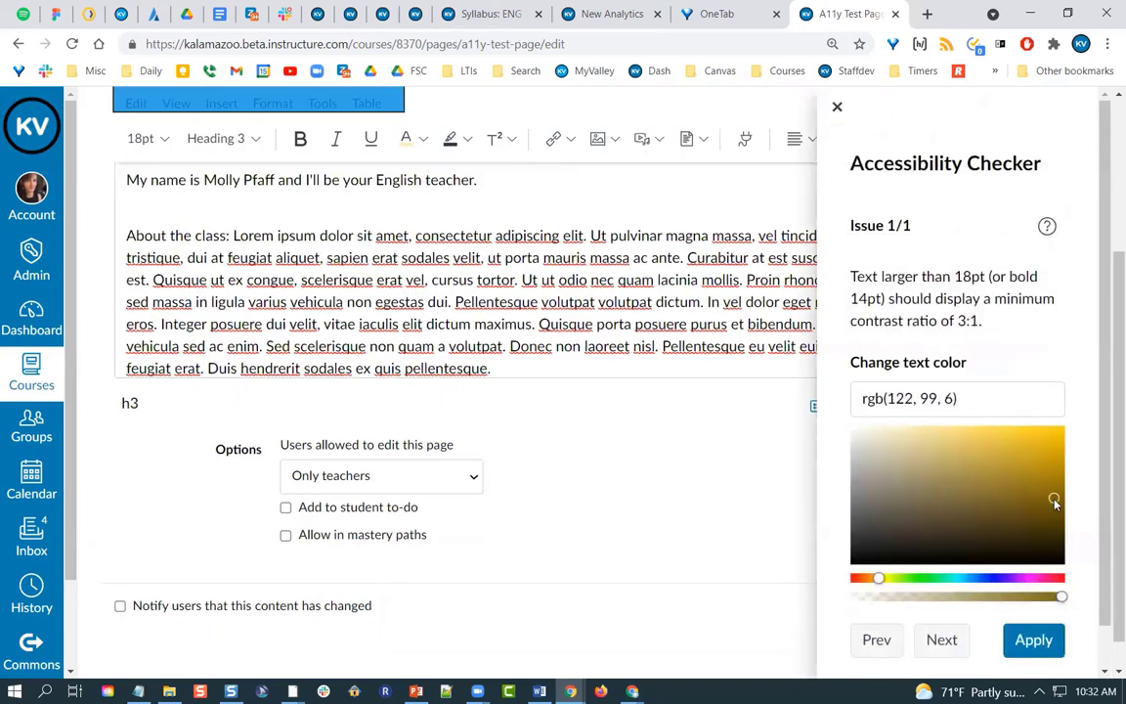
click(1034, 639)
click(837, 109)
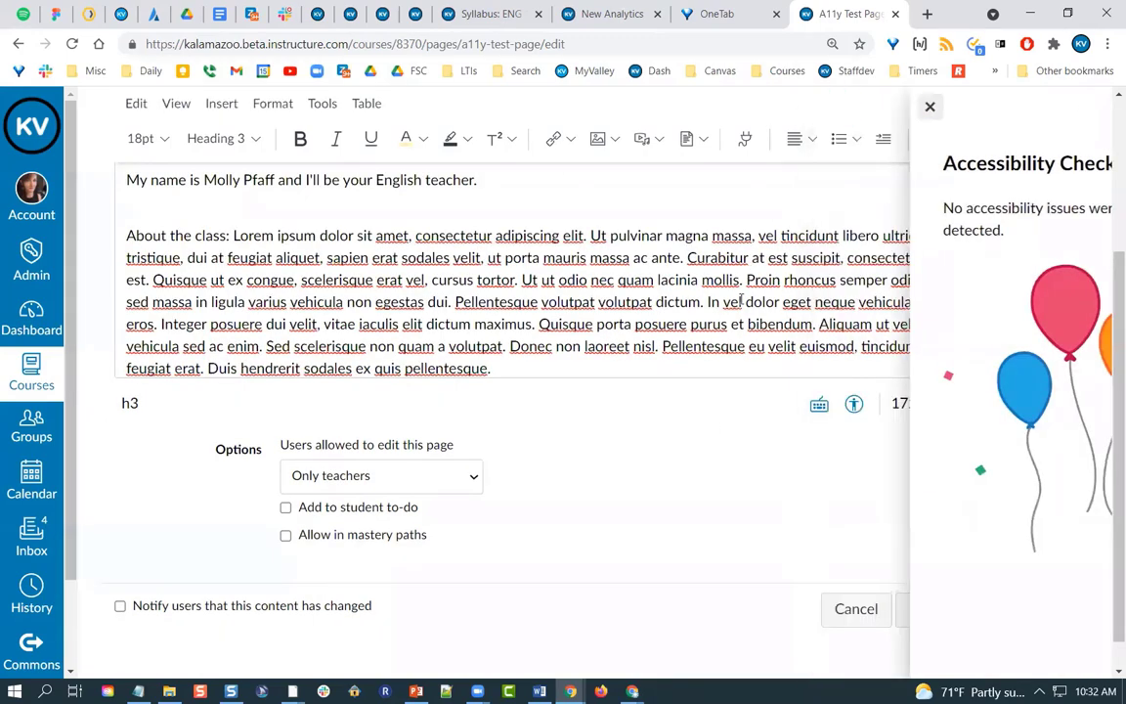
click(997, 610)
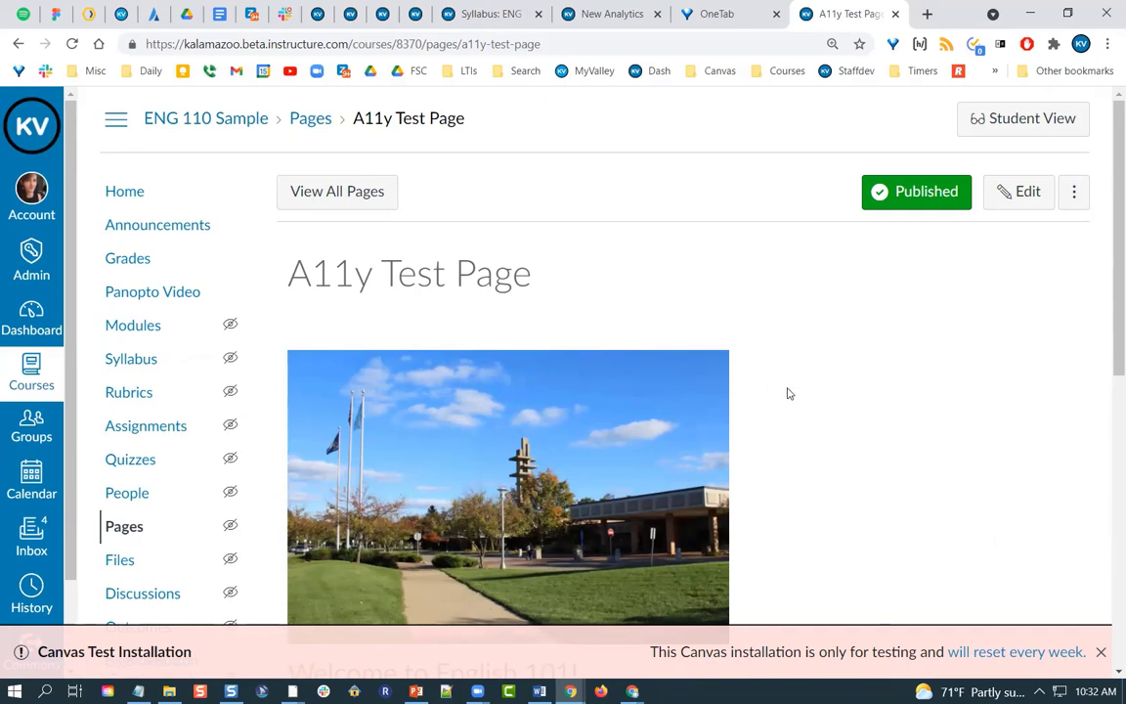
Step: View the Syllabus page editor, switch to the PowerPoint slide show, and advance from the Accessibility Checker Notification slide
click(604, 12)
click(504, 10)
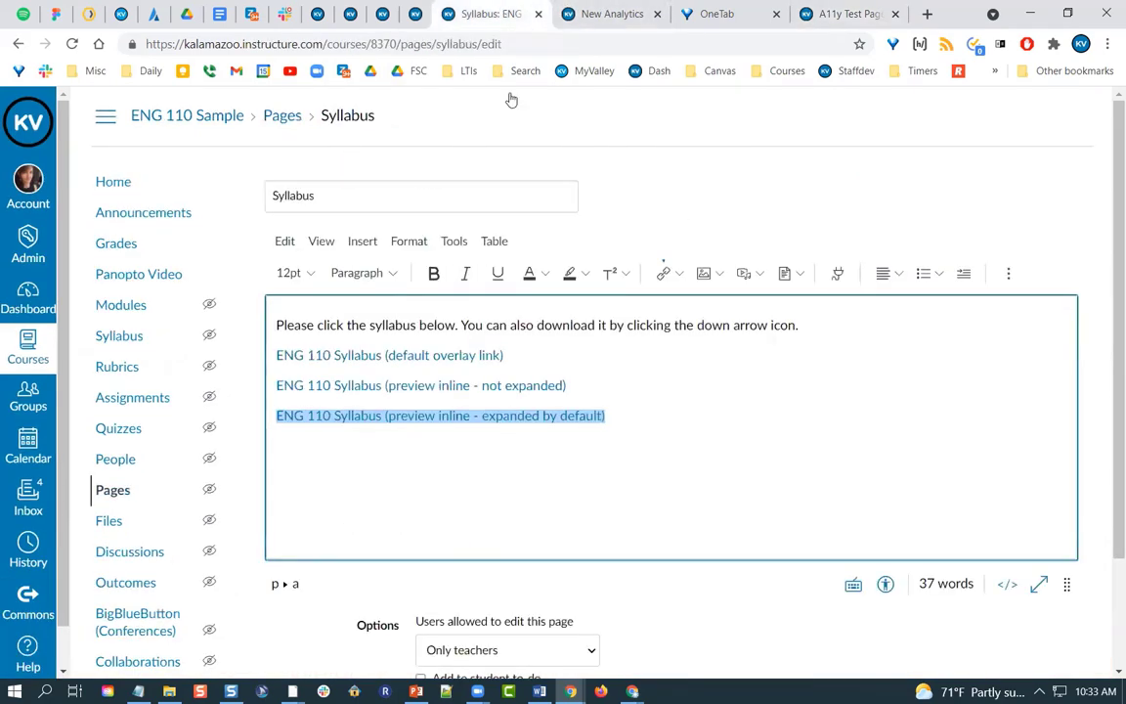
click(661, 431)
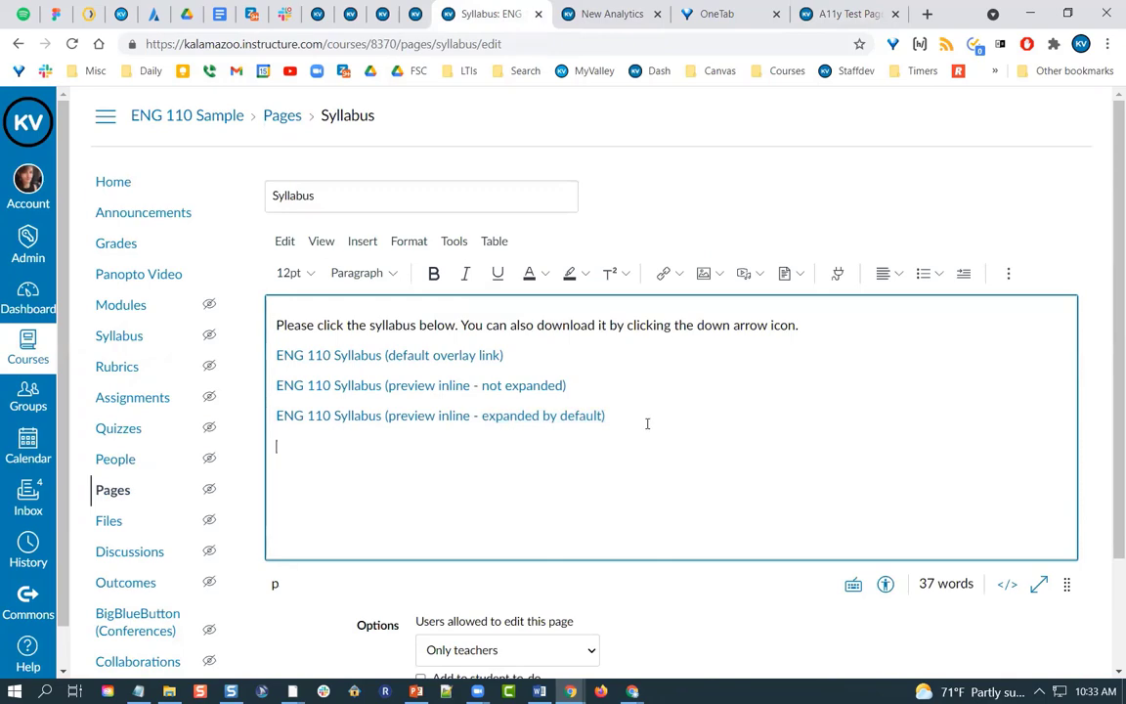
key(alt+Tab)
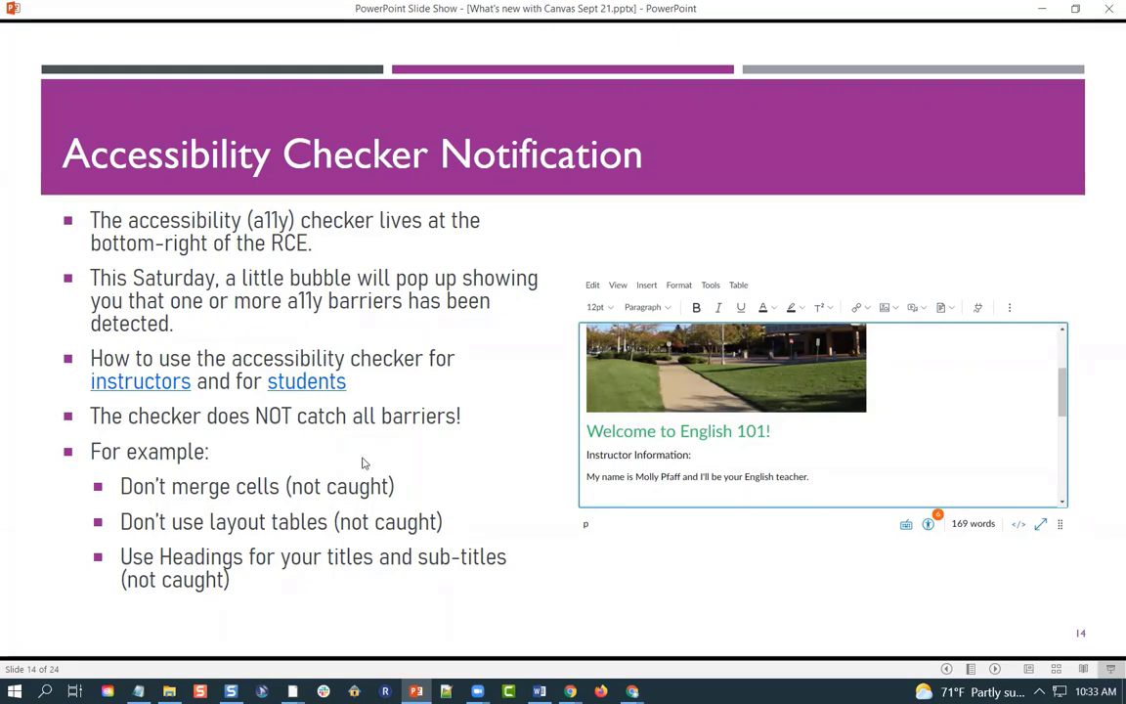
click(752, 345)
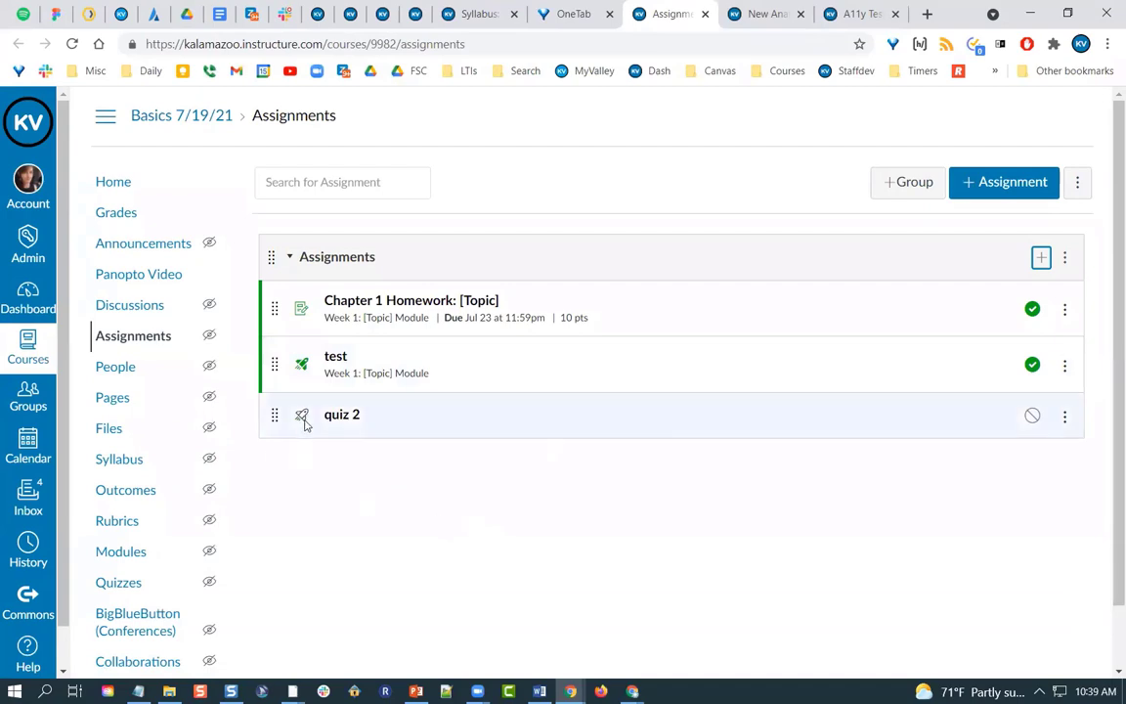
Step: Enlarge the Basics 7/19/21 Assignments page to 150% and examine the icons beside "test" and "quiz 2"
key(ctrl+plus)
key(ctrl+plus)
key(ctrl+plus)
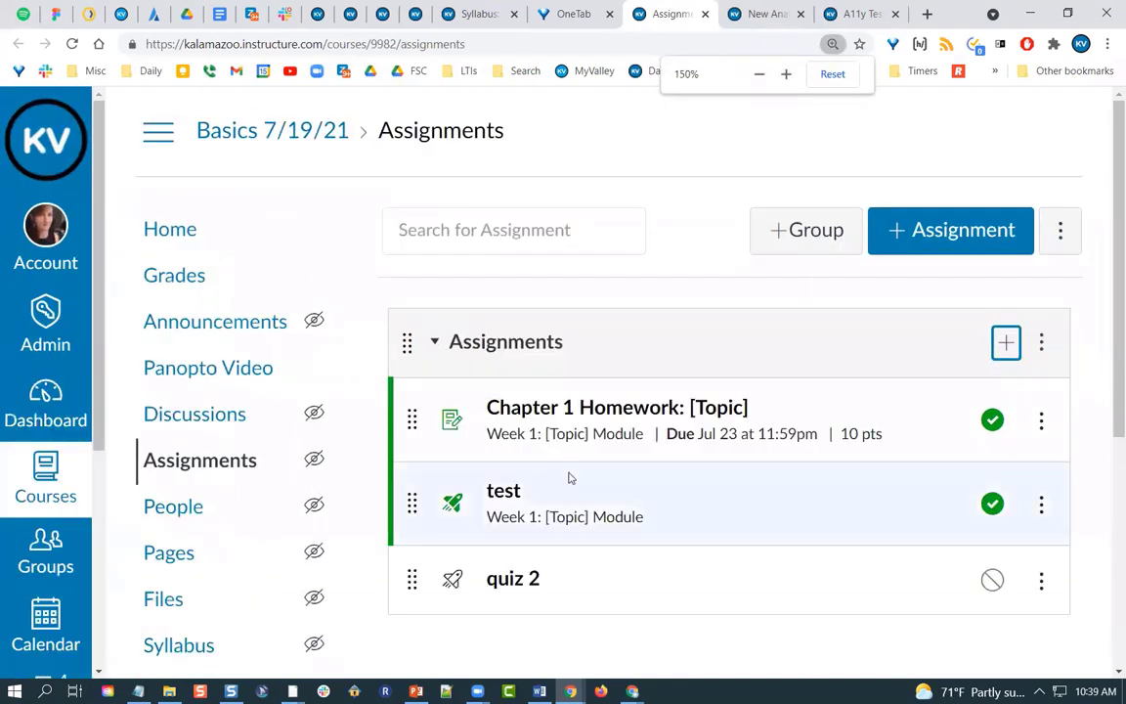
scroll(570, 477, down, 2)
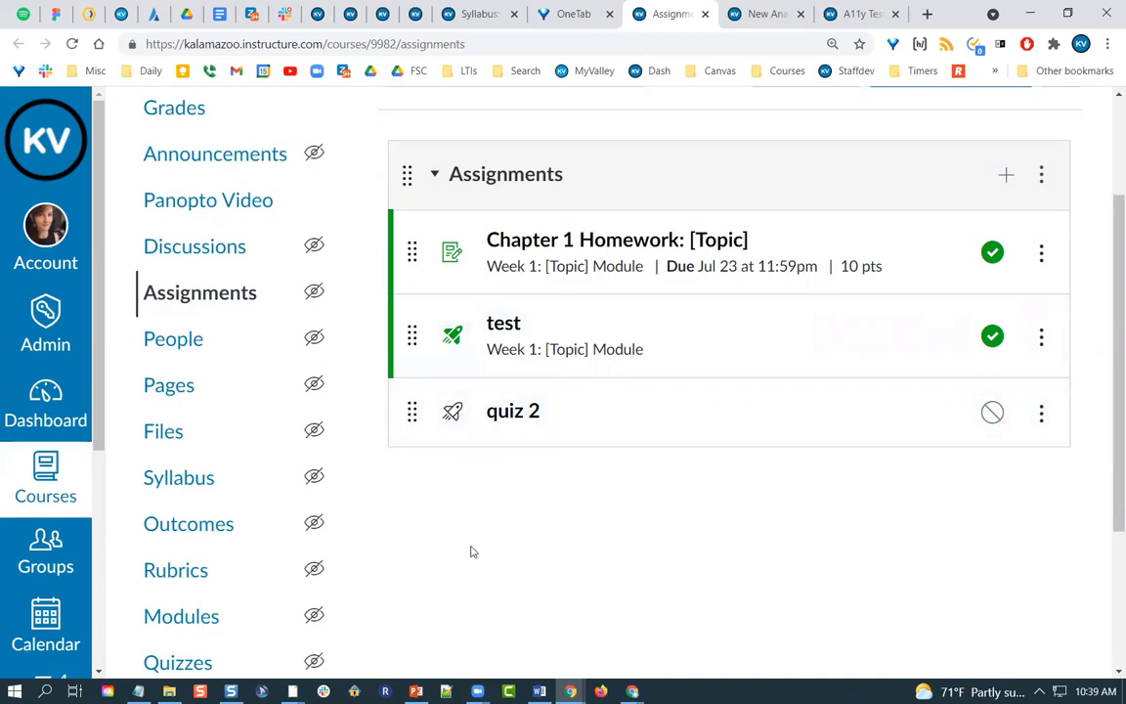
scroll(460, 533, up, 1)
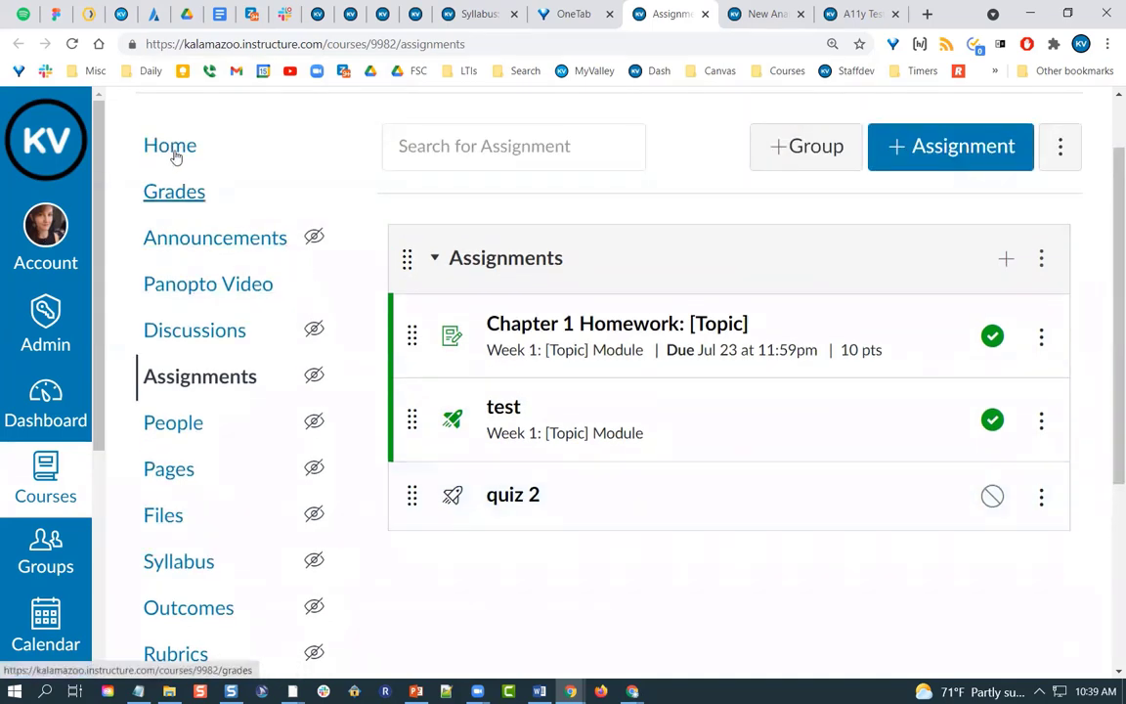
Step: Open the course home page at 100% zoom and add a New Quizzes quiz named "nq" to the Important Course Information module
click(213, 150)
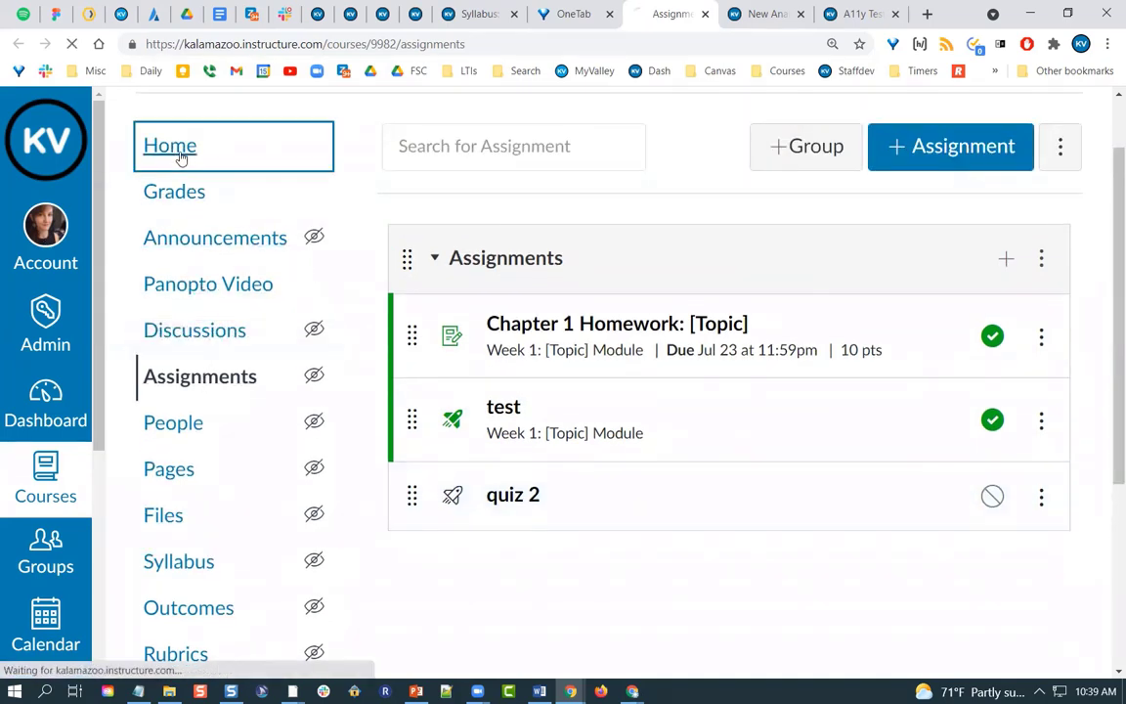
key(ctrl+0)
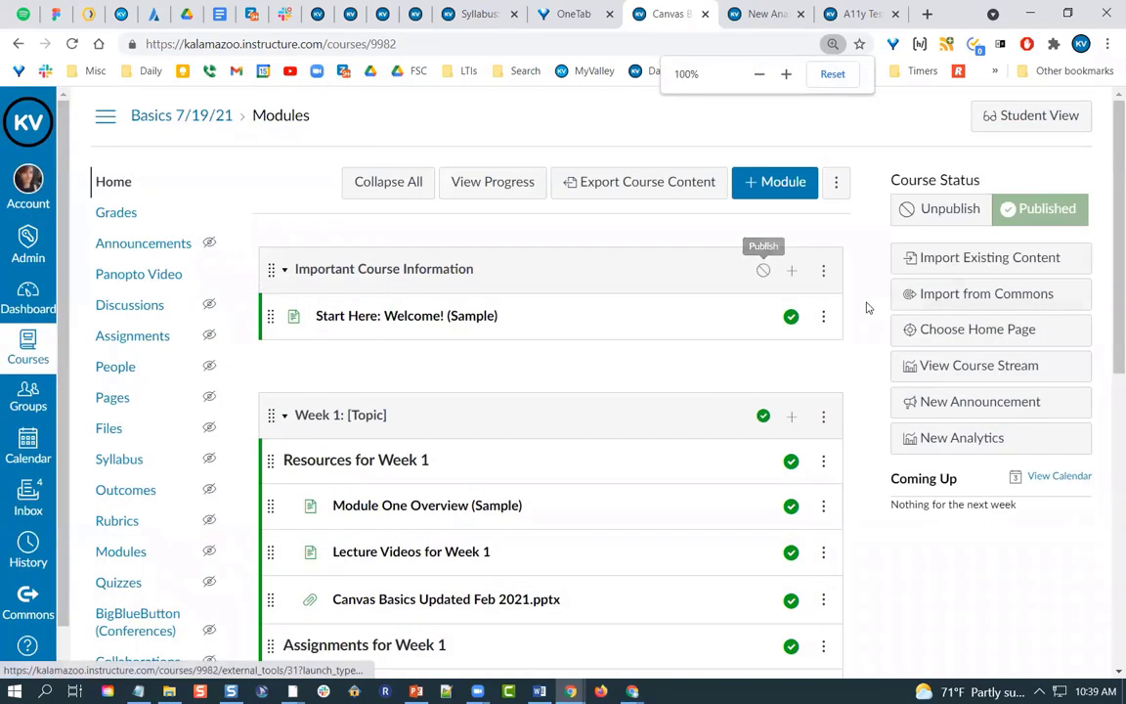
click(794, 275)
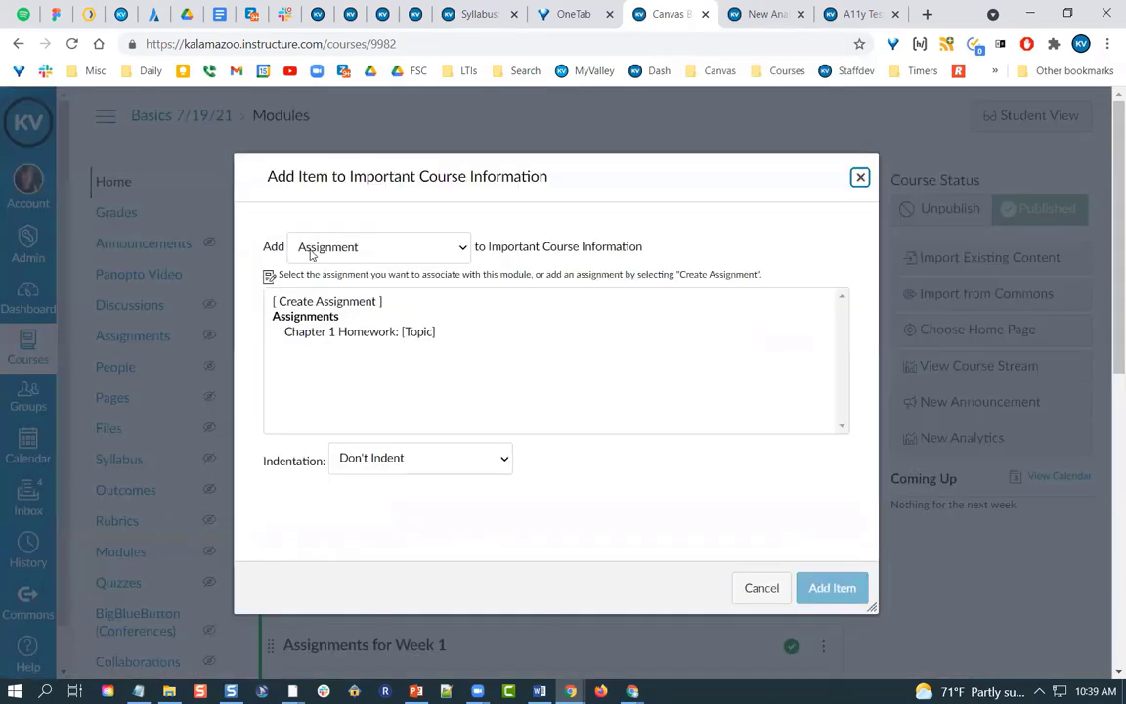
click(298, 246)
click(310, 286)
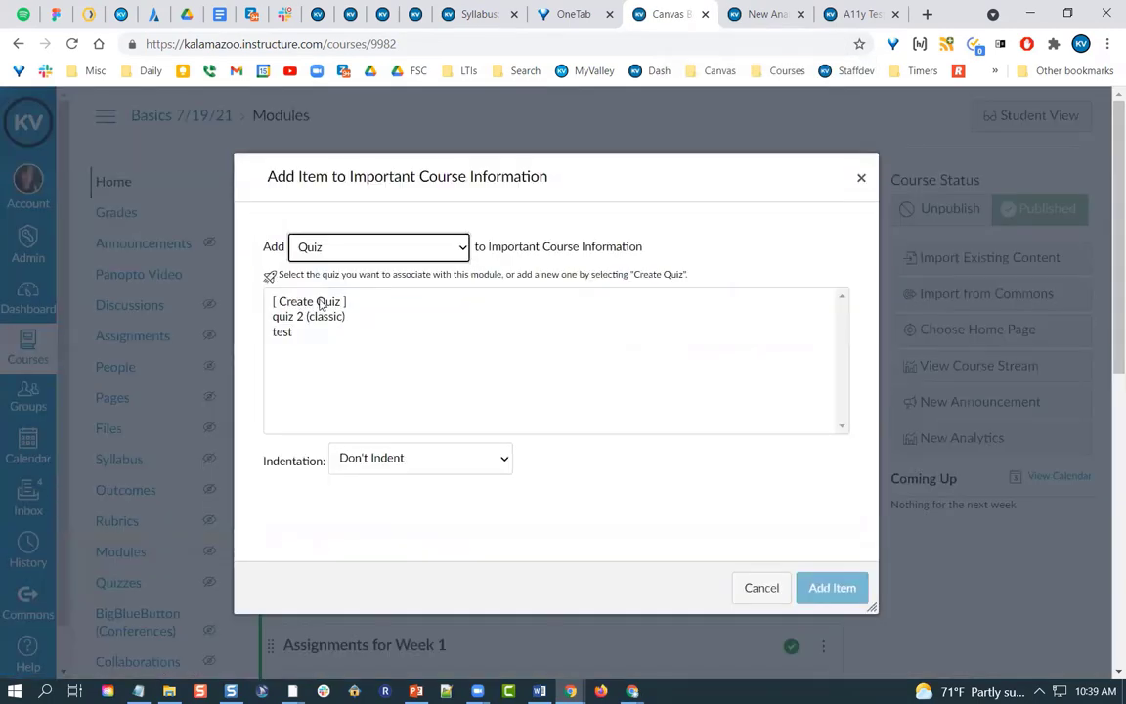
click(309, 302)
scroll(438, 403, down, 1)
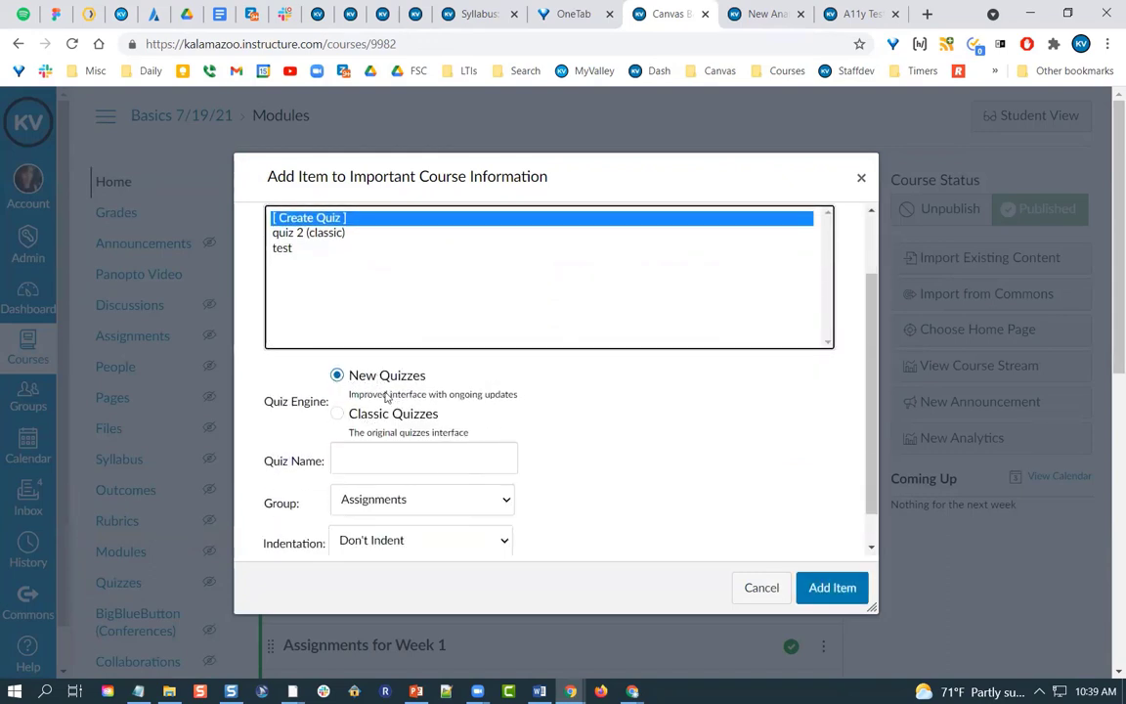
click(356, 455)
text(n)
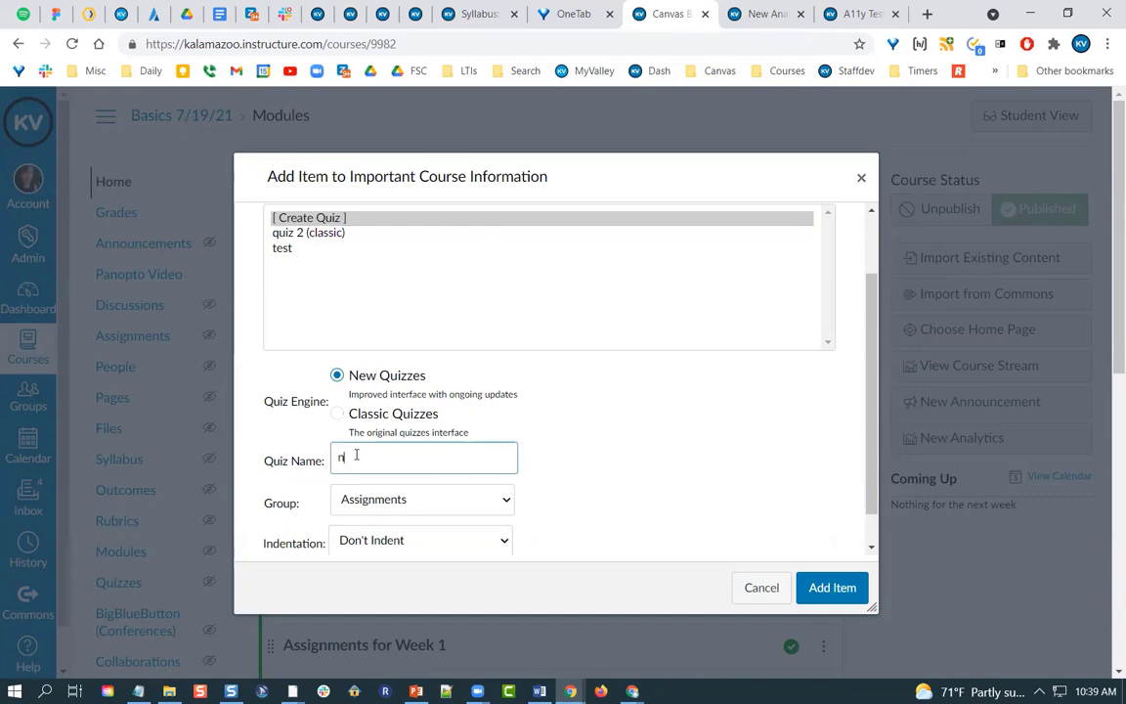
text(q)
click(814, 586)
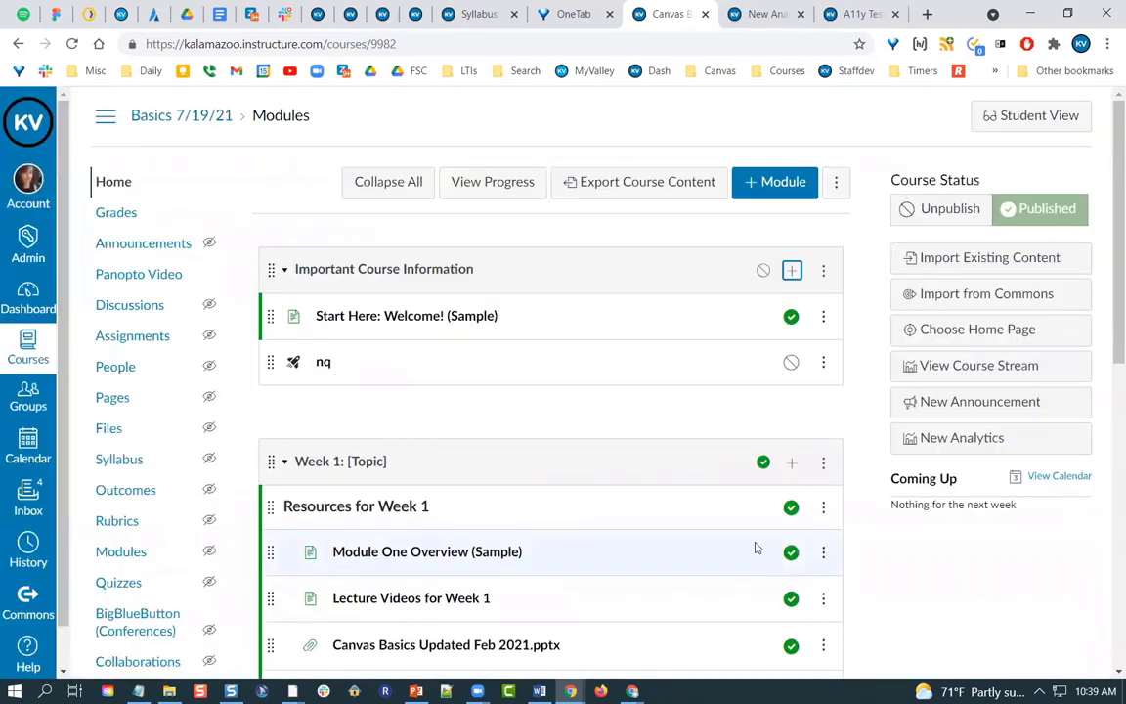
Step: Add a Classic Quizzes quiz named "old q" to the Important Course Information module and switch back to the PowerPoint slide show
click(792, 270)
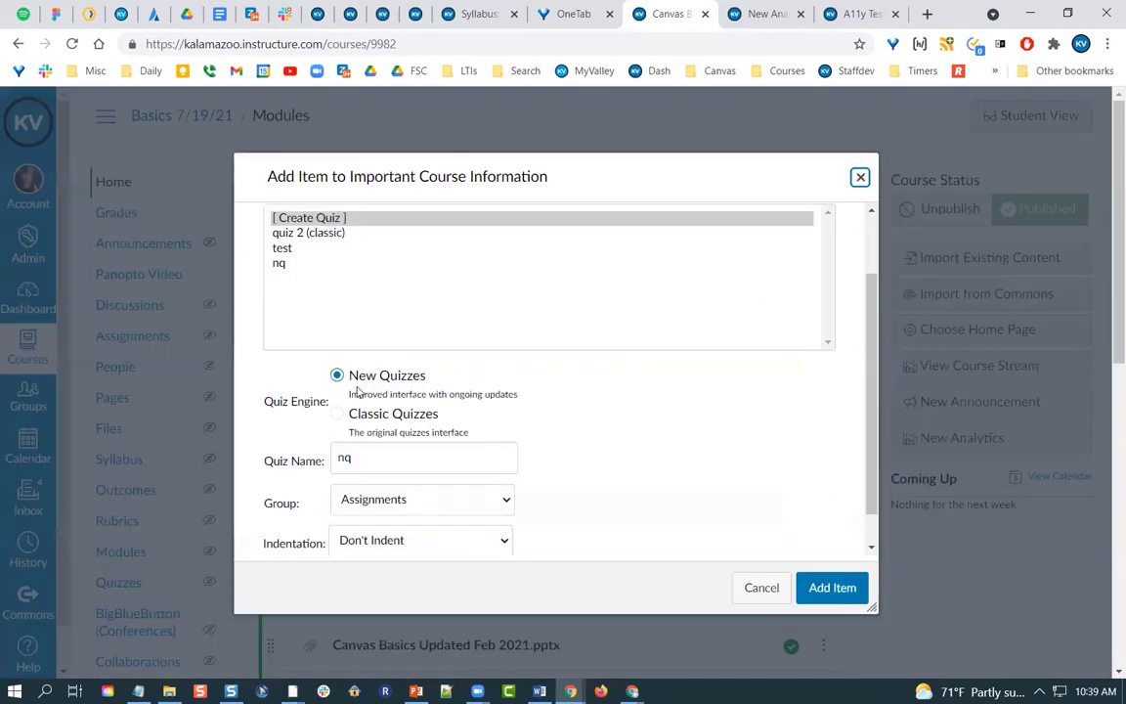
click(336, 412)
click(358, 454)
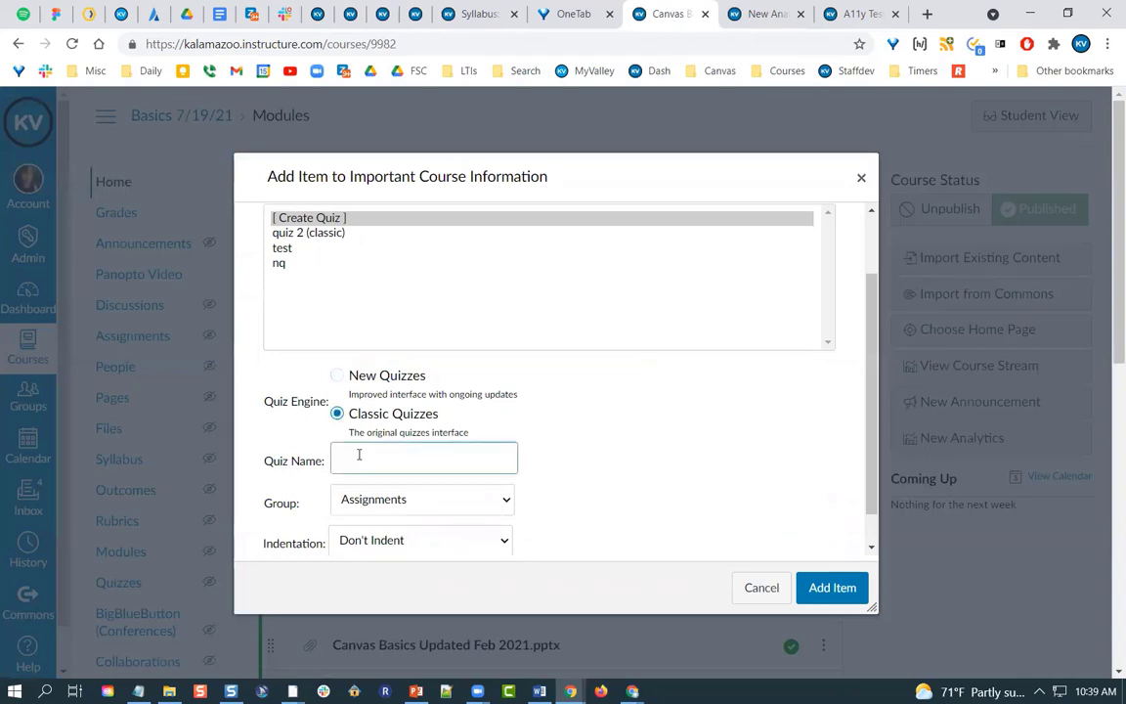
text(old q)
click(829, 593)
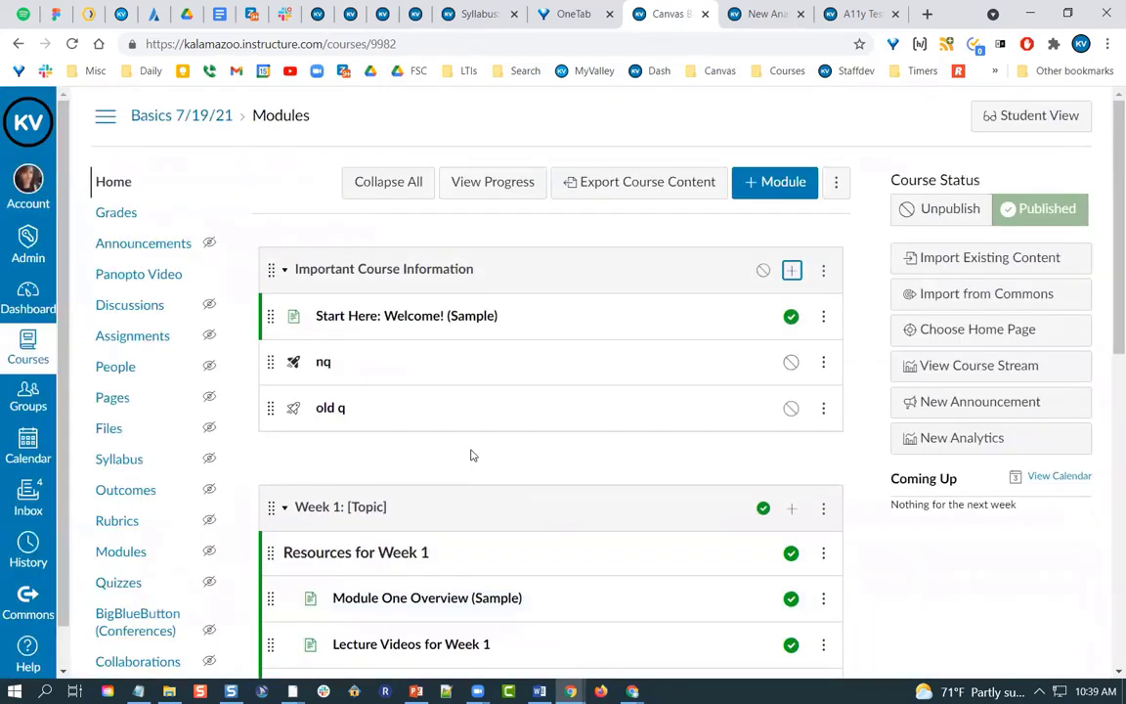
key(alt+Tab)
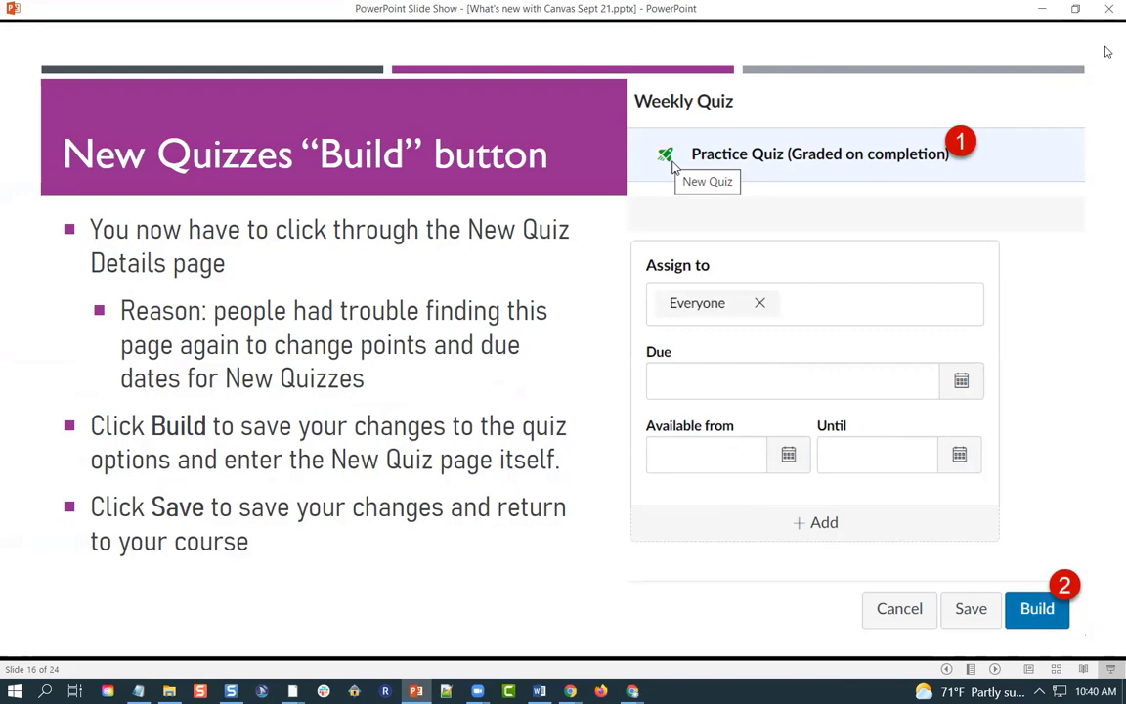
Step: Switch to Canvas, open the "nq" quiz from the module, set its points to 50 and view the assignment group options
click(1044, 8)
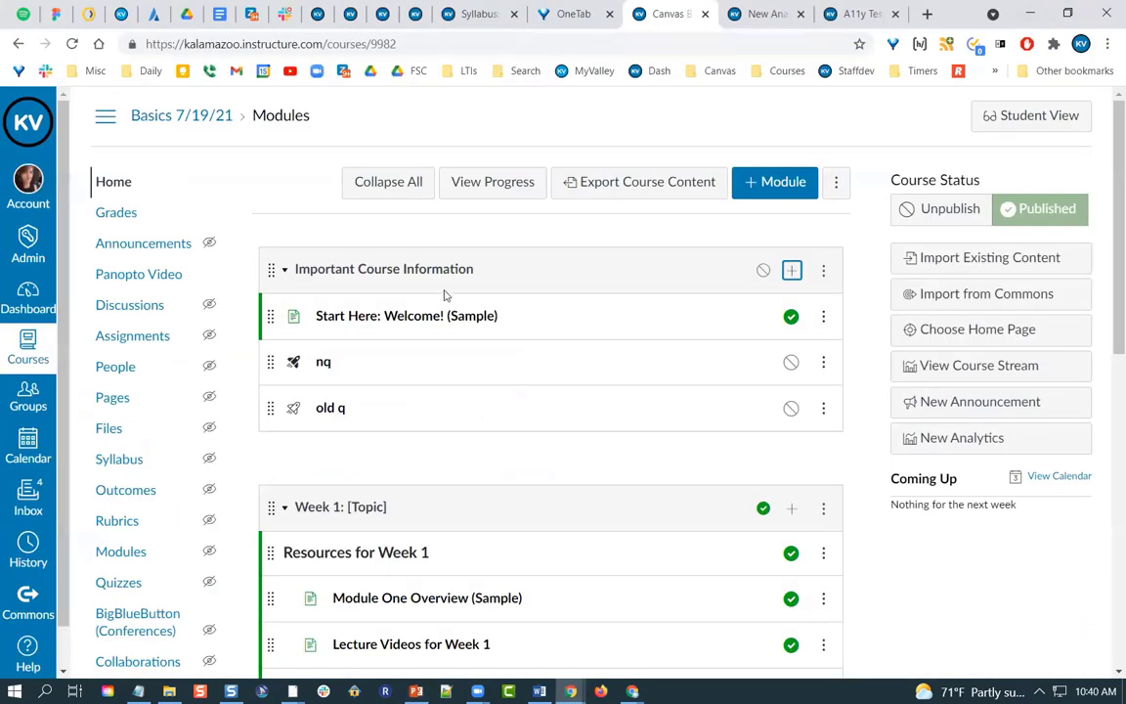
click(323, 364)
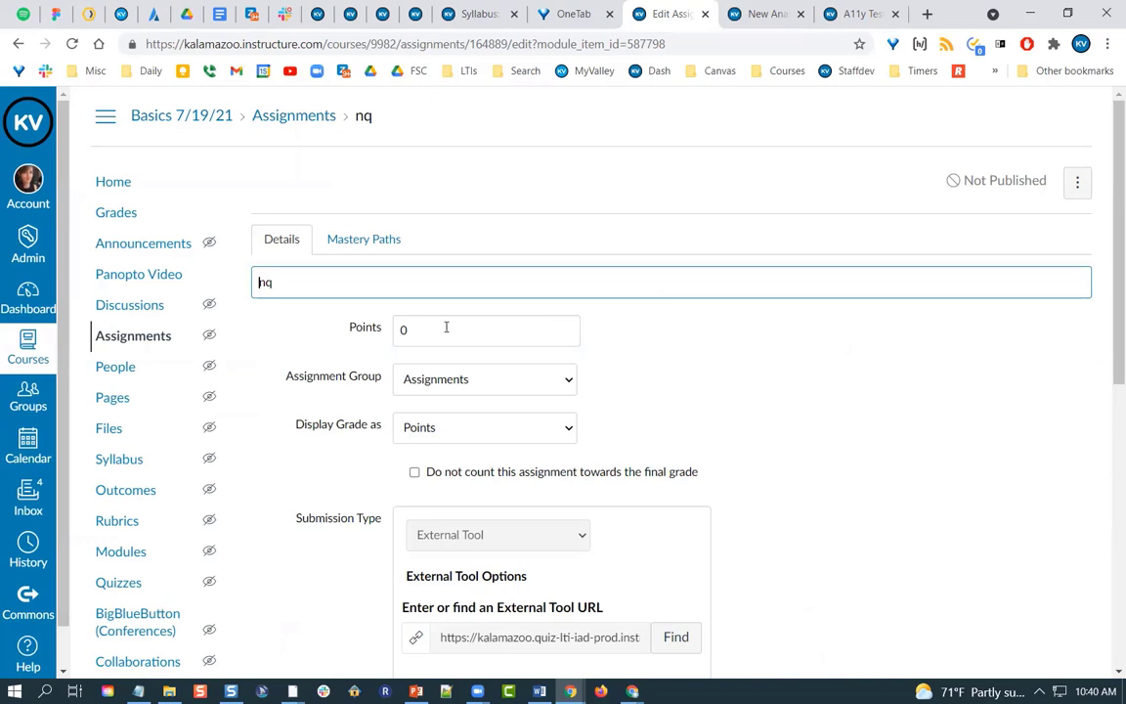
click(406, 330)
text(50)
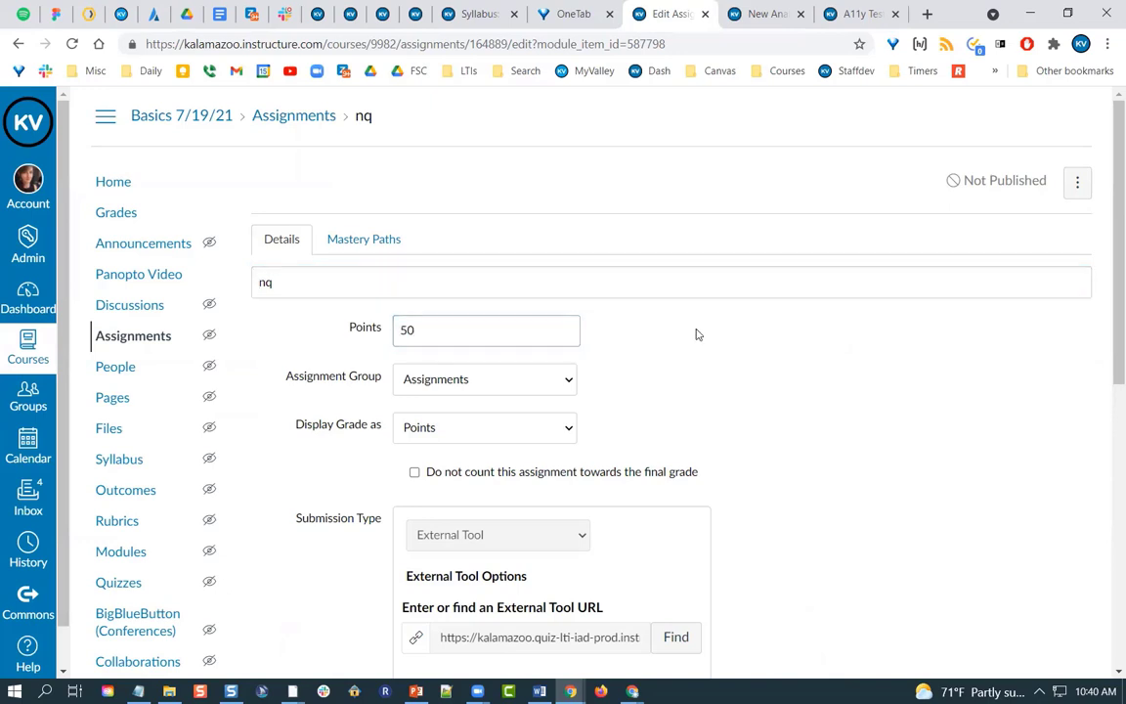
scroll(697, 334, down, 3)
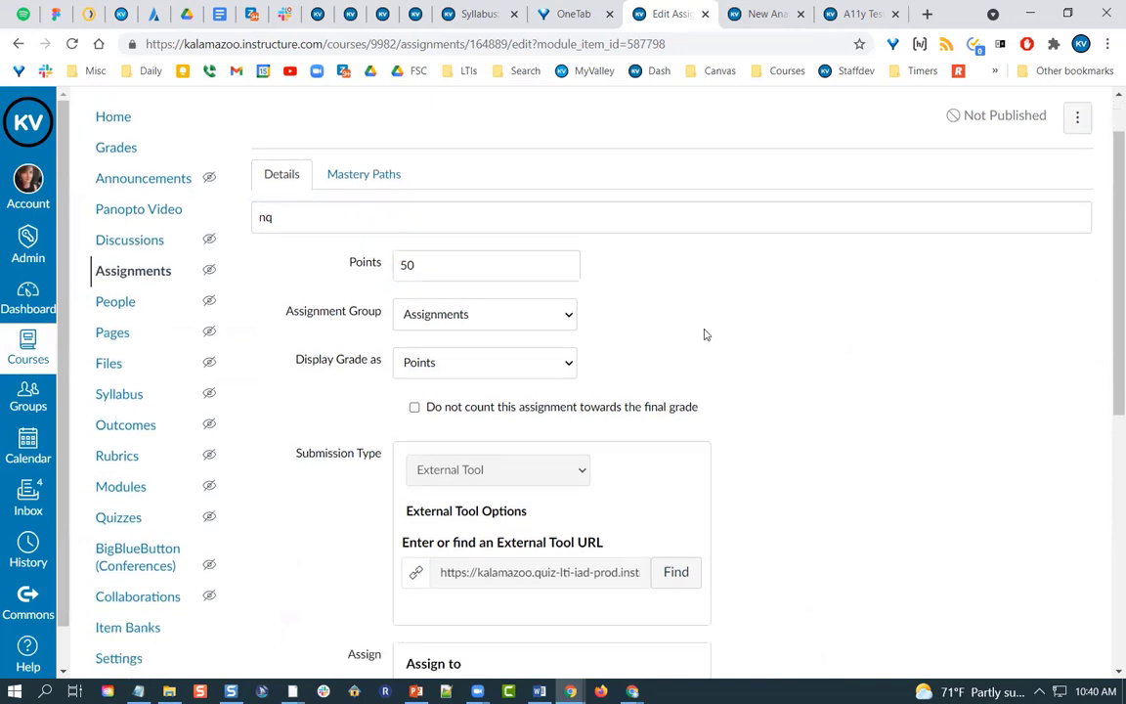
click(478, 215)
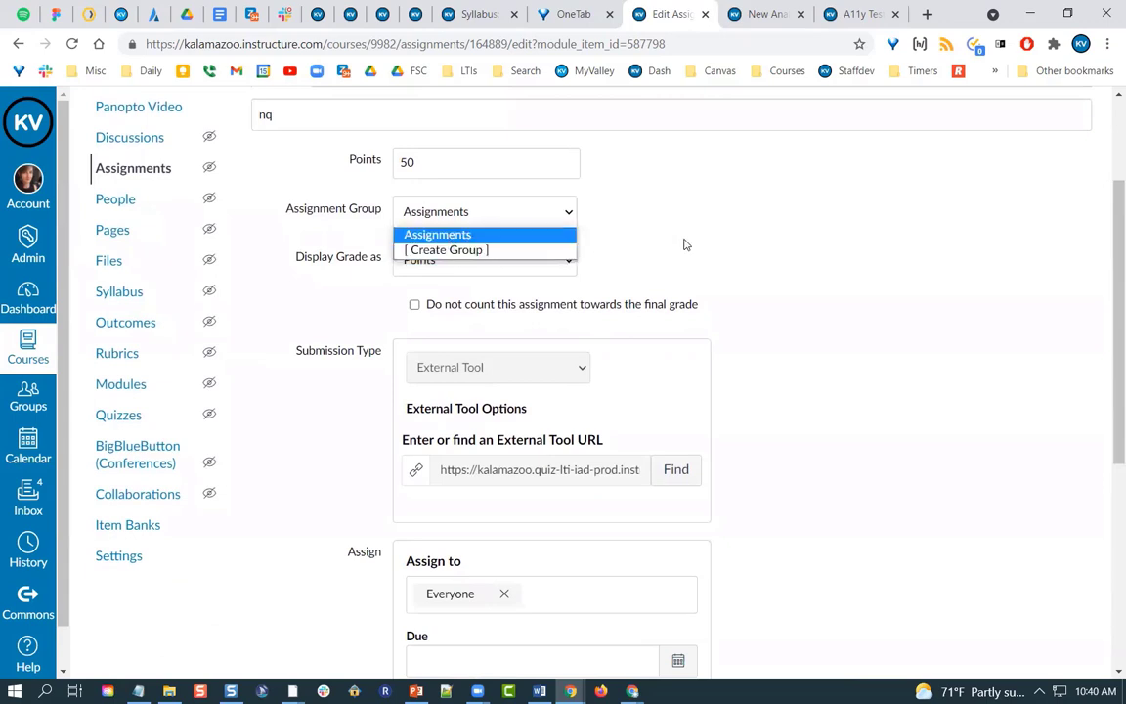
click(749, 278)
Step: Set the due date of the "nq" quiz to Sep 25 11:59pm for everyone
scroll(754, 279, down, 6)
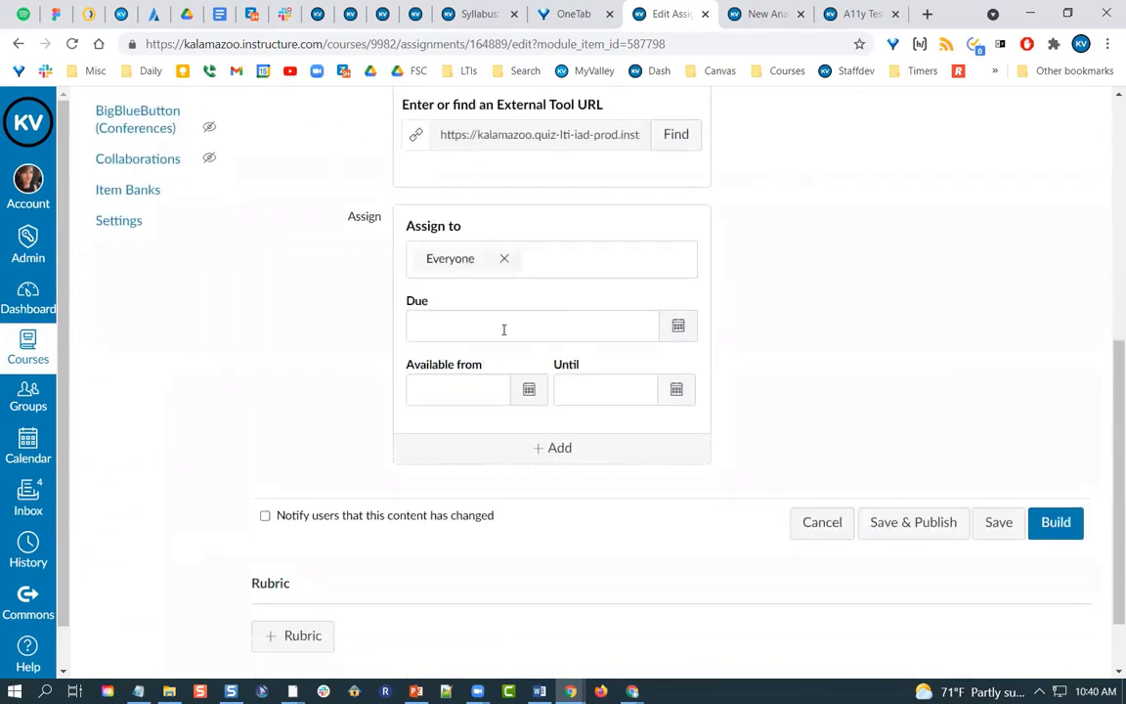
click(678, 327)
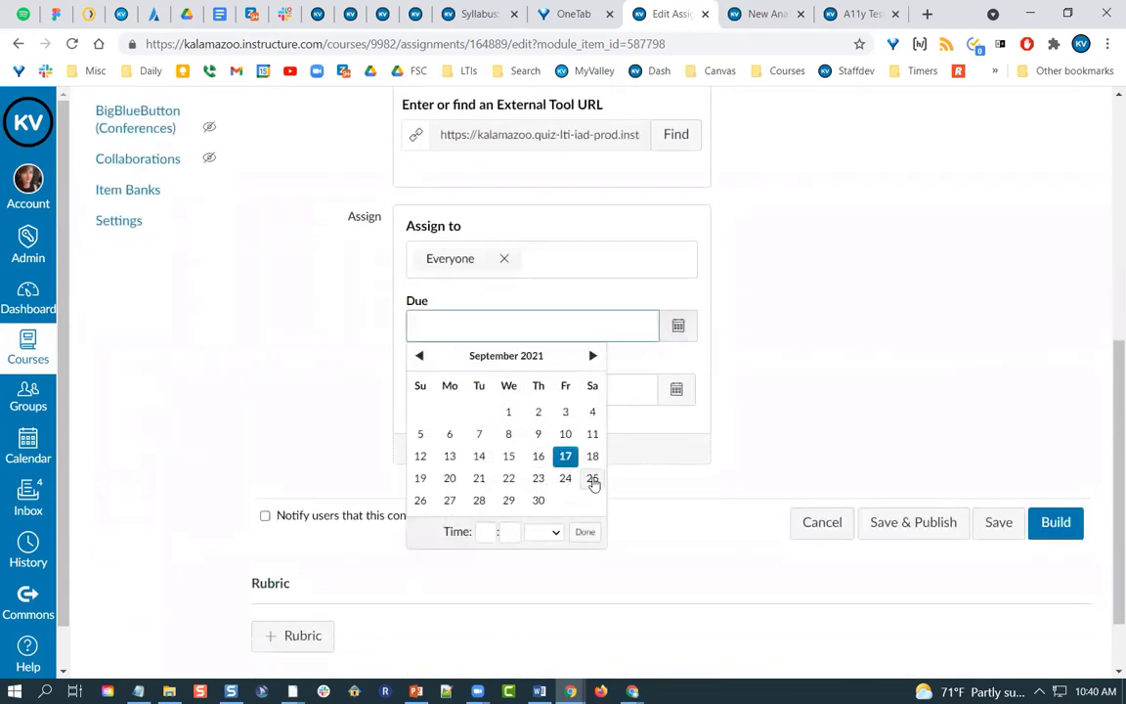
click(592, 479)
click(836, 376)
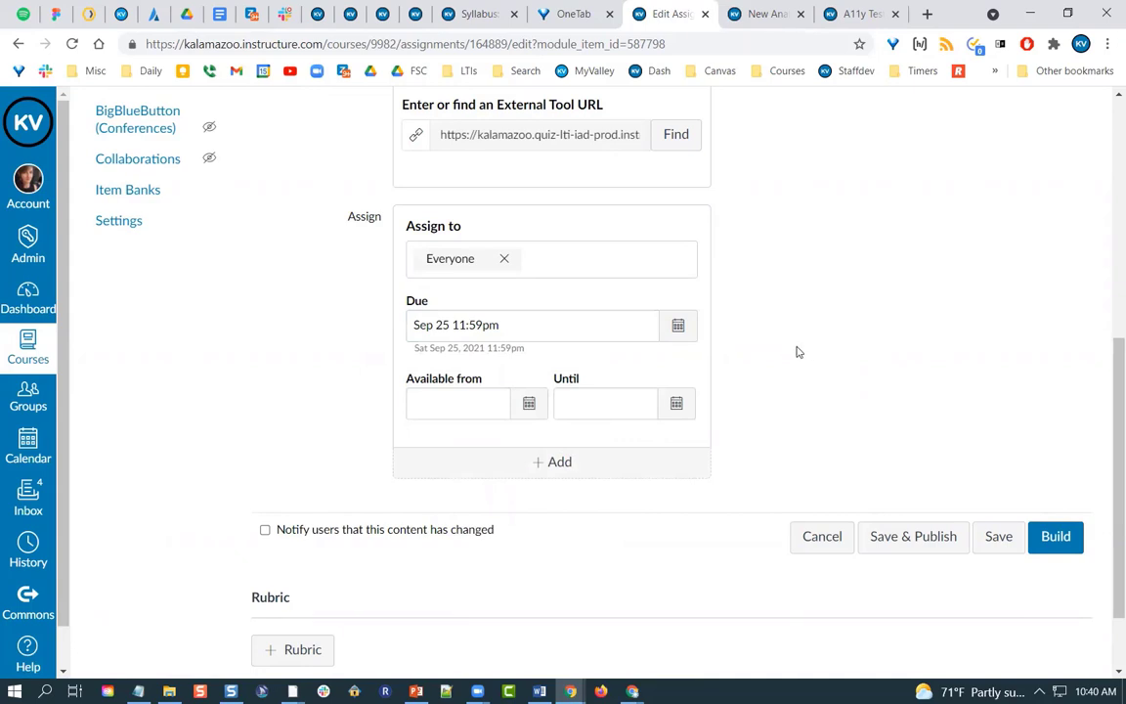
Step: Save the "nq" quiz by opening its Build page, and advance the PowerPoint slide show to the slide on printing New Quizzes
click(1058, 539)
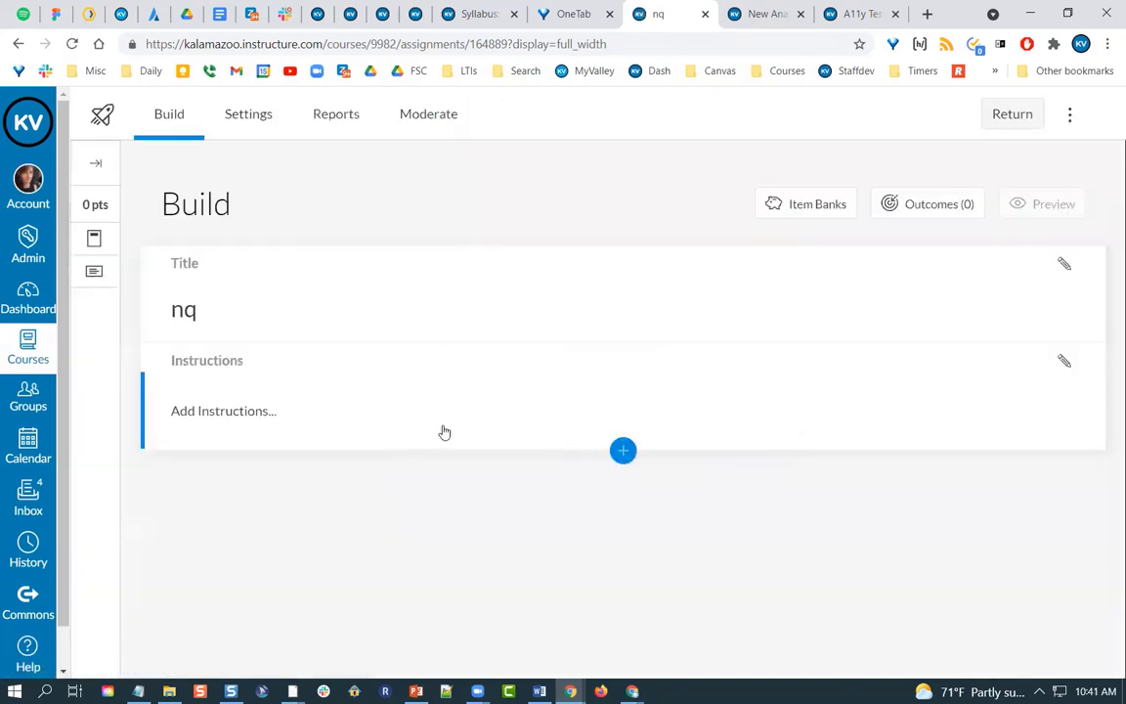
key(alt+Tab)
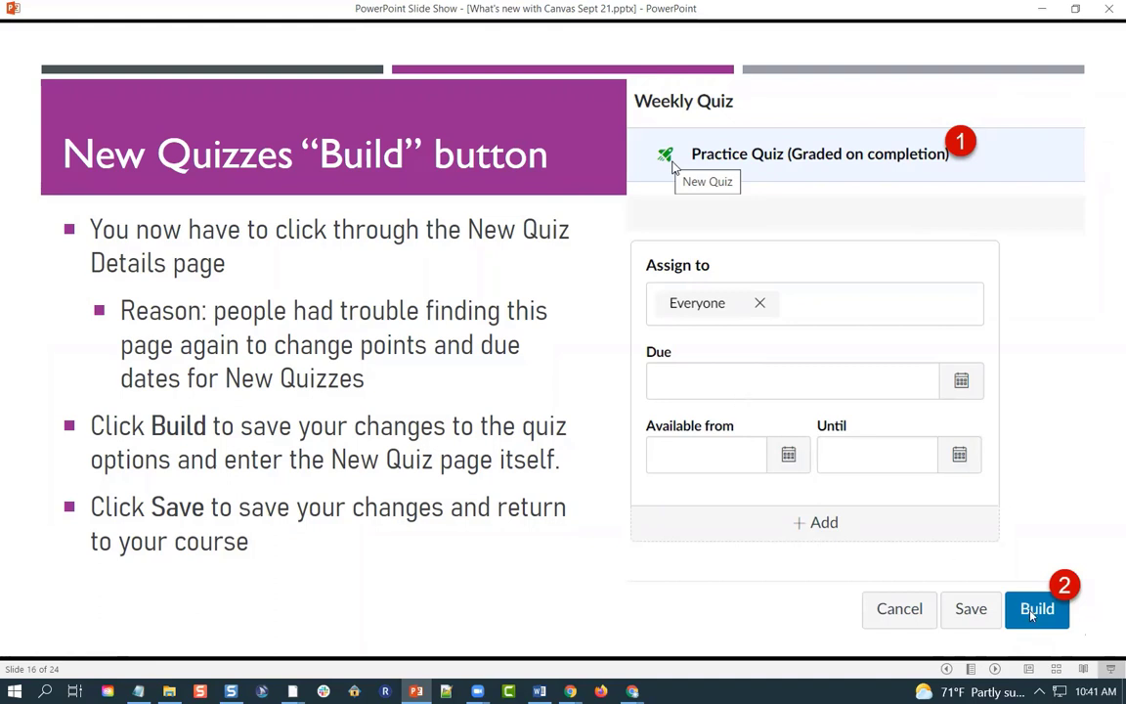
click(572, 496)
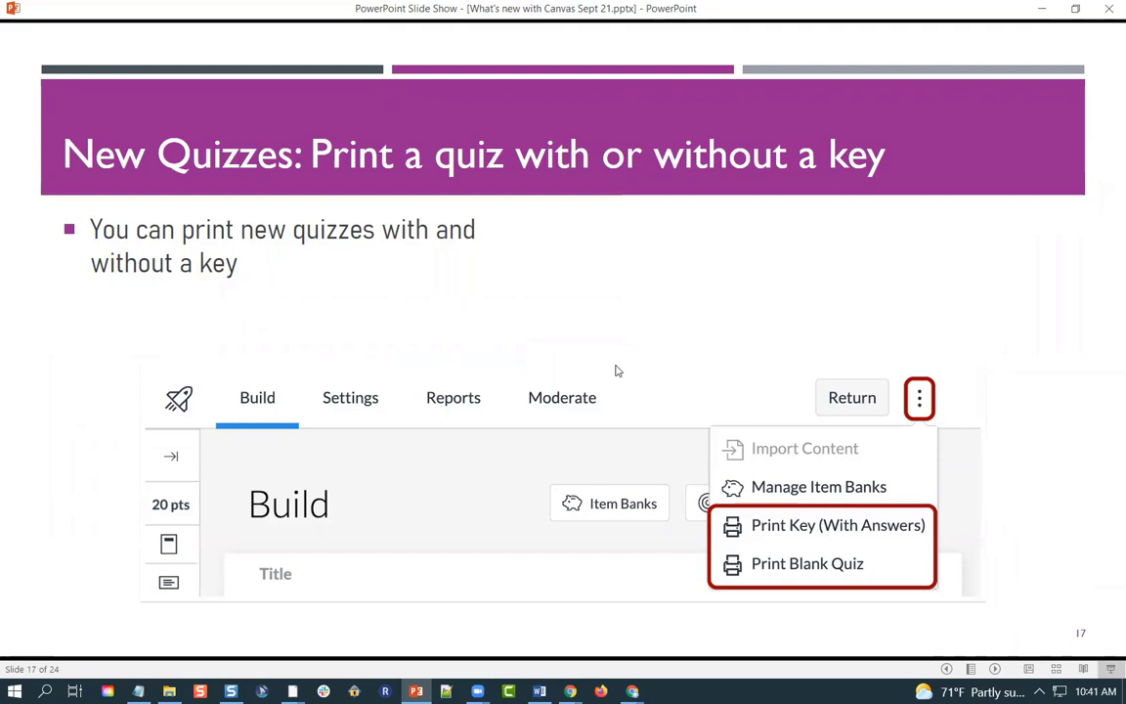
Step: Switch to Canvas and open a print preview of the "test" quiz as a blank quiz with X-Large text
click(1039, 10)
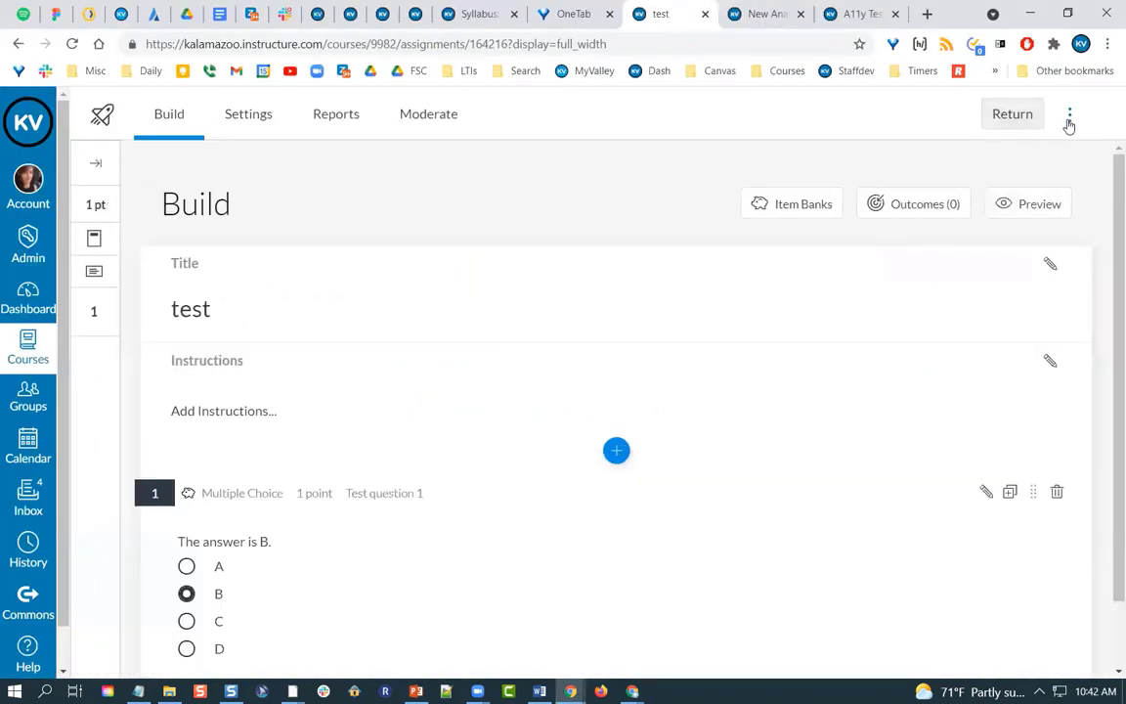
click(1069, 119)
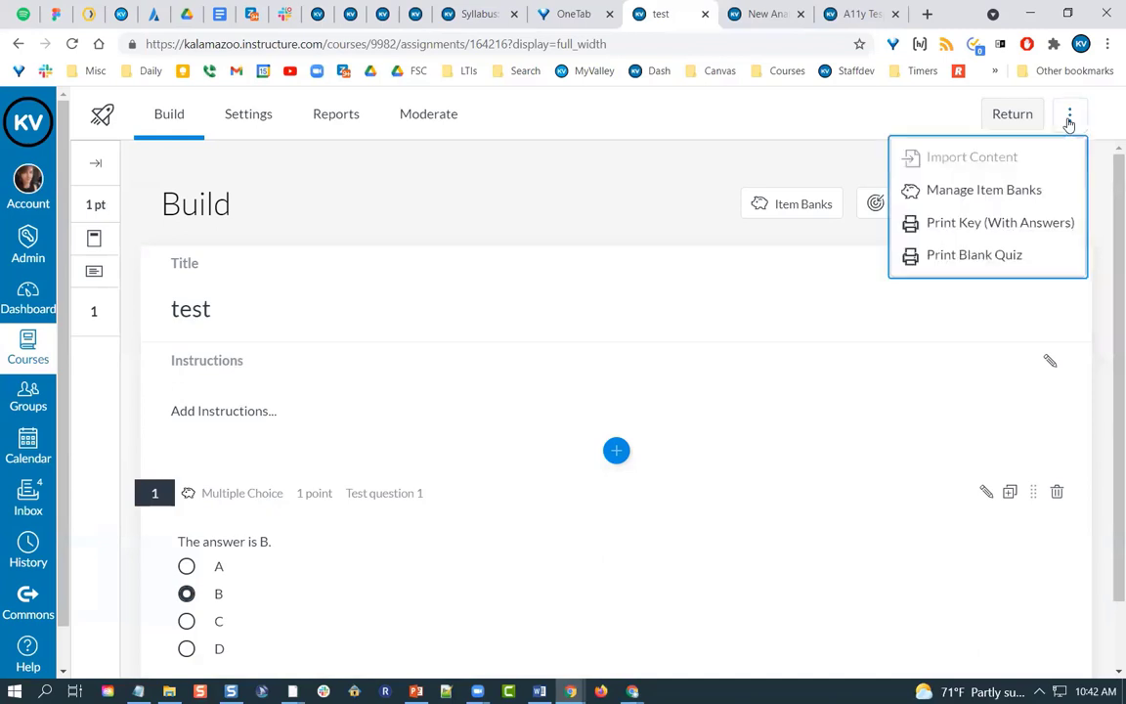
click(959, 262)
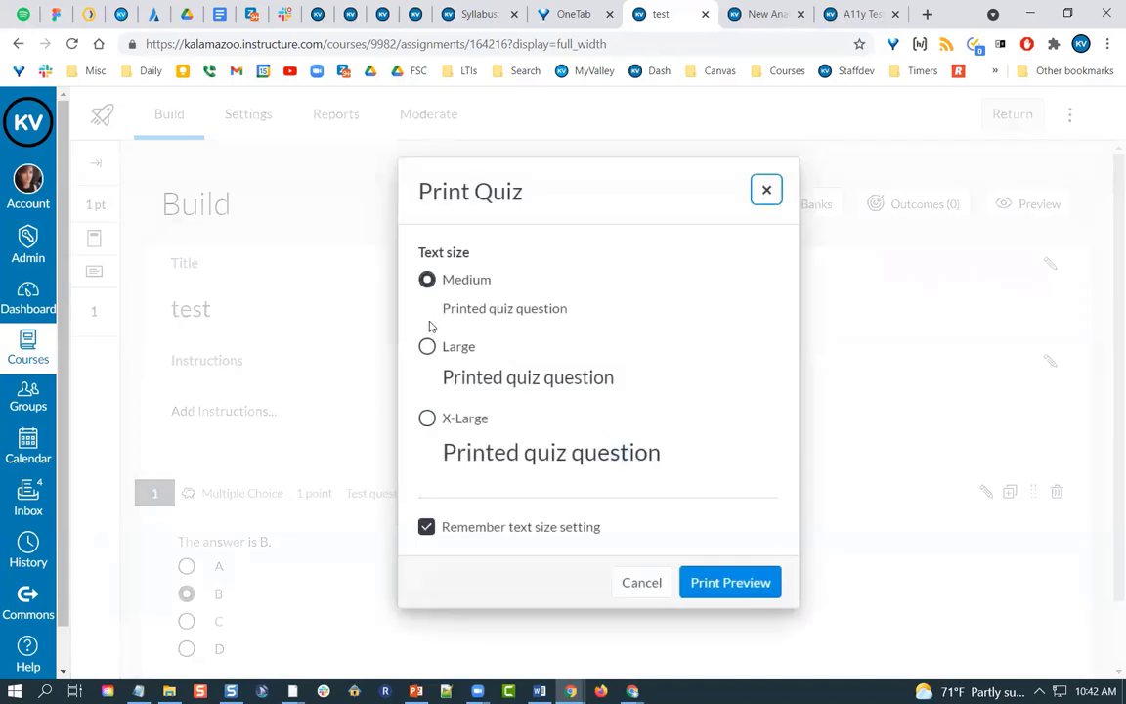
click(428, 419)
click(726, 585)
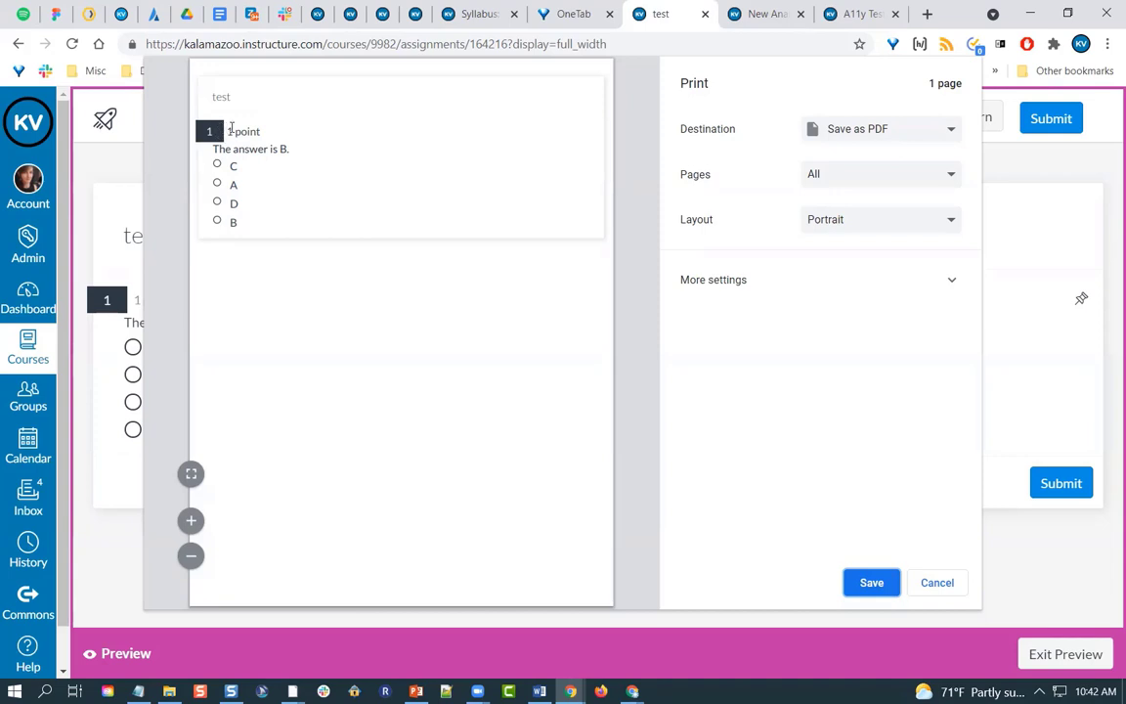
drag(222, 129, 252, 124)
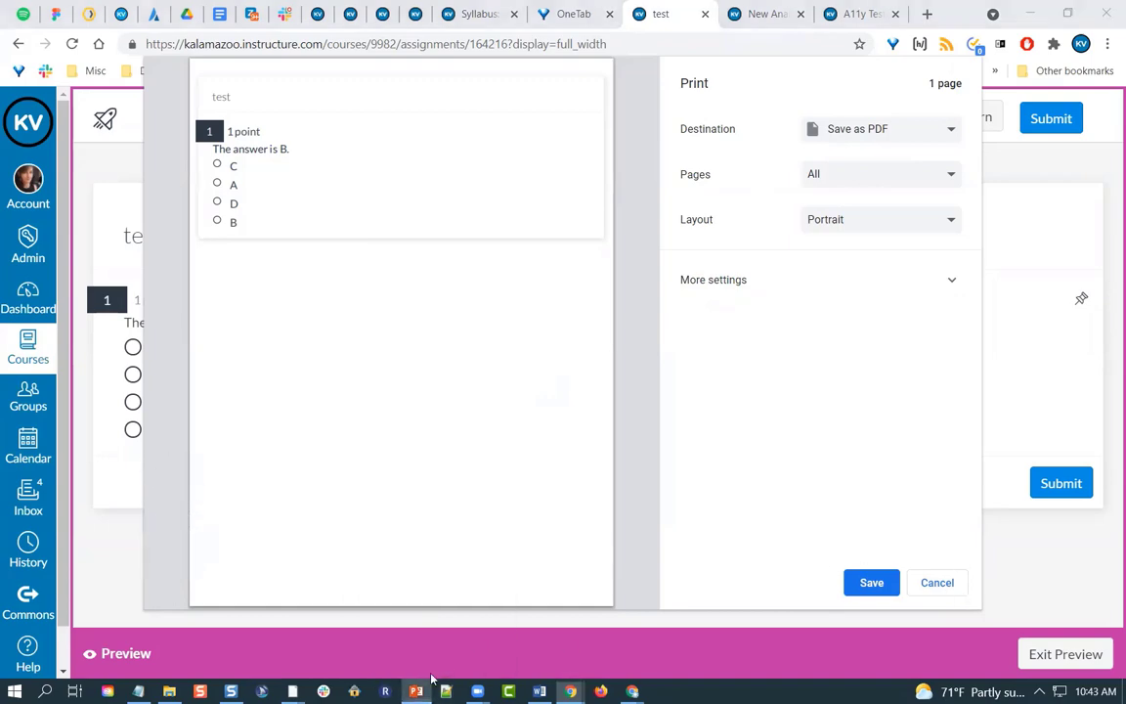
Step: Switch to the PowerPoint slide show and advance to the "Sharing Your New Quiz Item Banks" slide
click(439, 506)
click(457, 473)
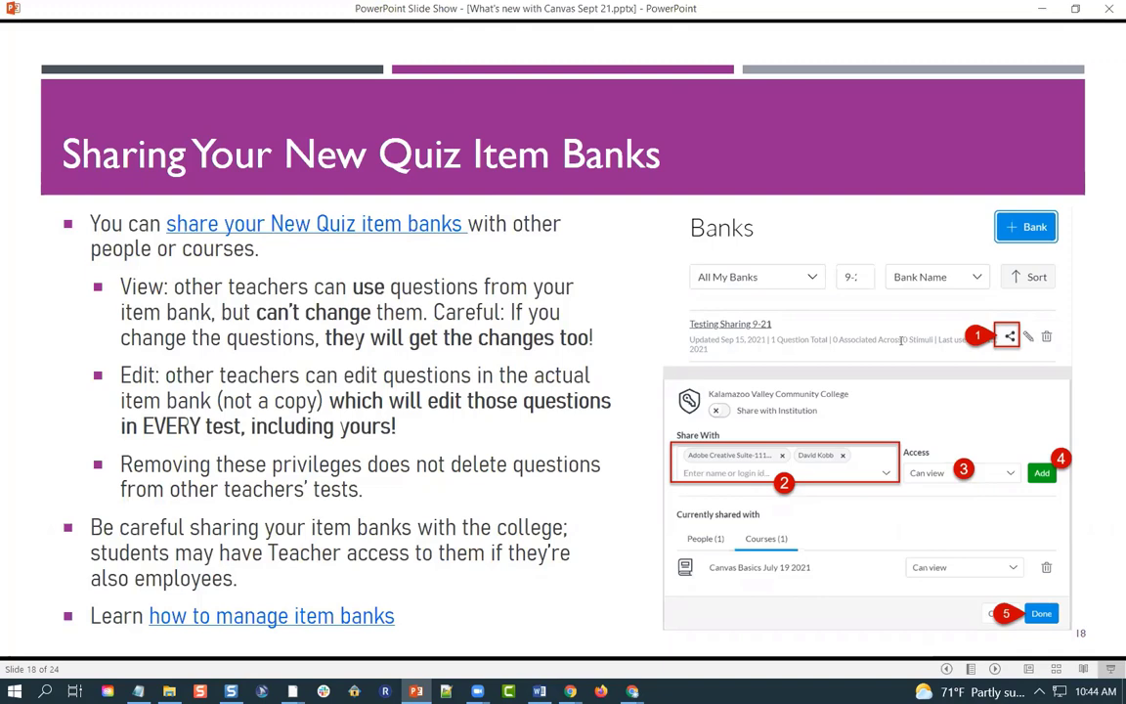
Step: Return to Canvas, cancel printing and exit the preview of the "test" quiz
click(1048, 12)
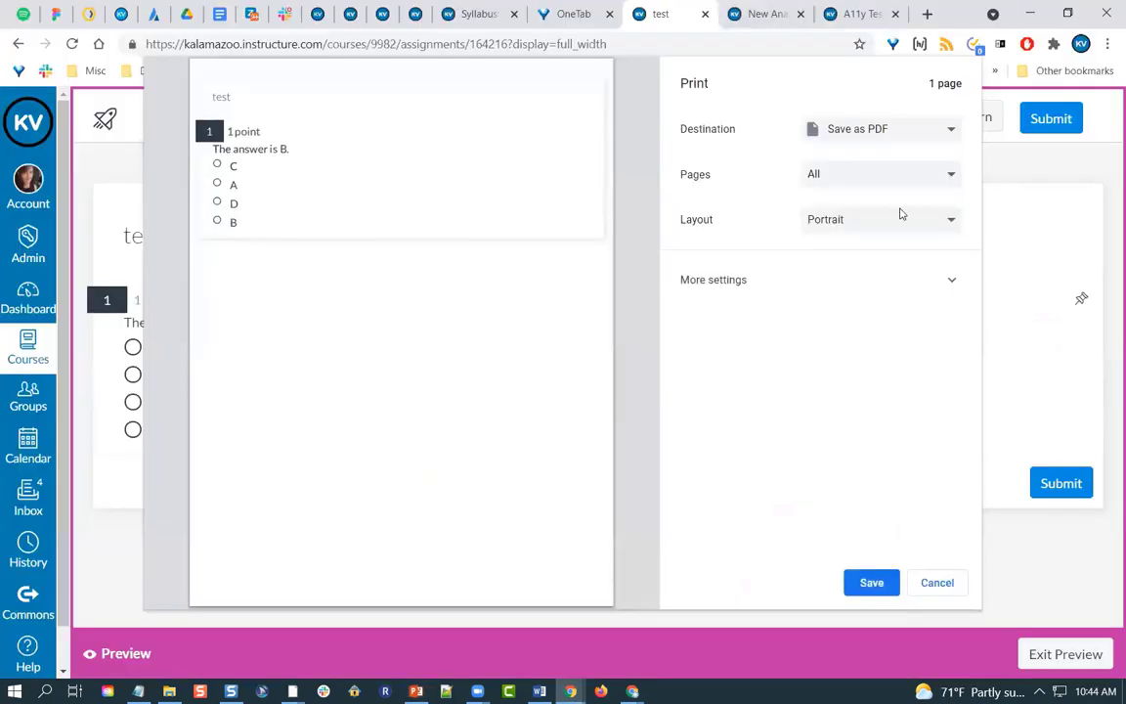
click(936, 582)
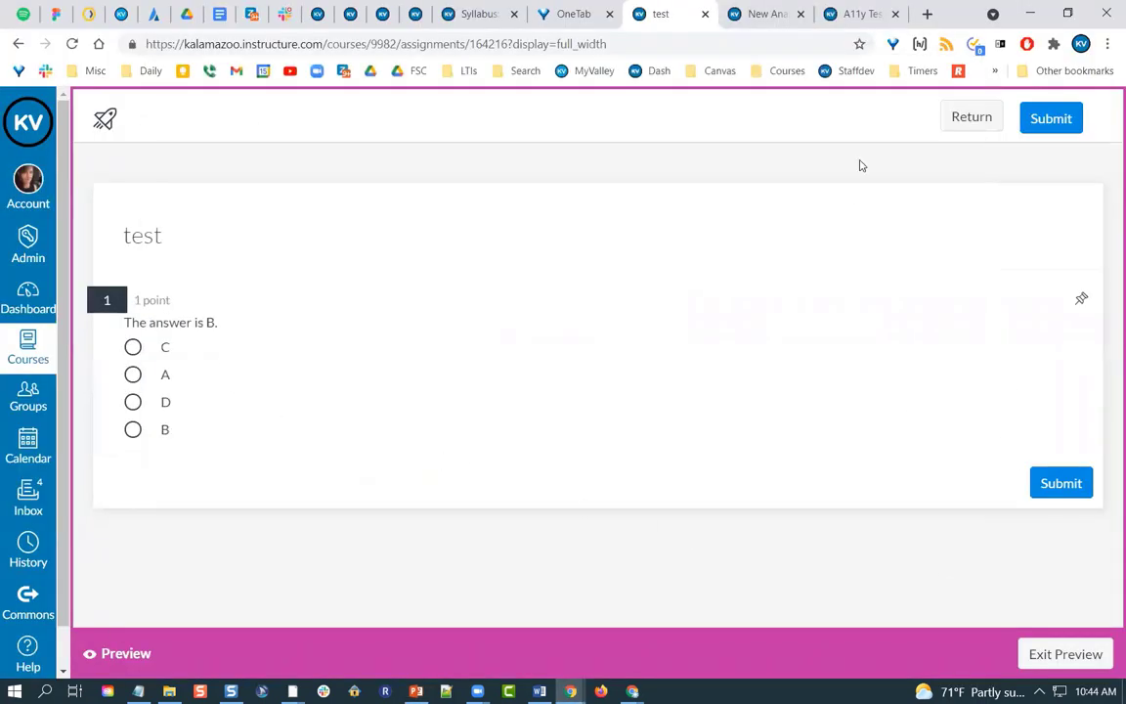
click(1099, 668)
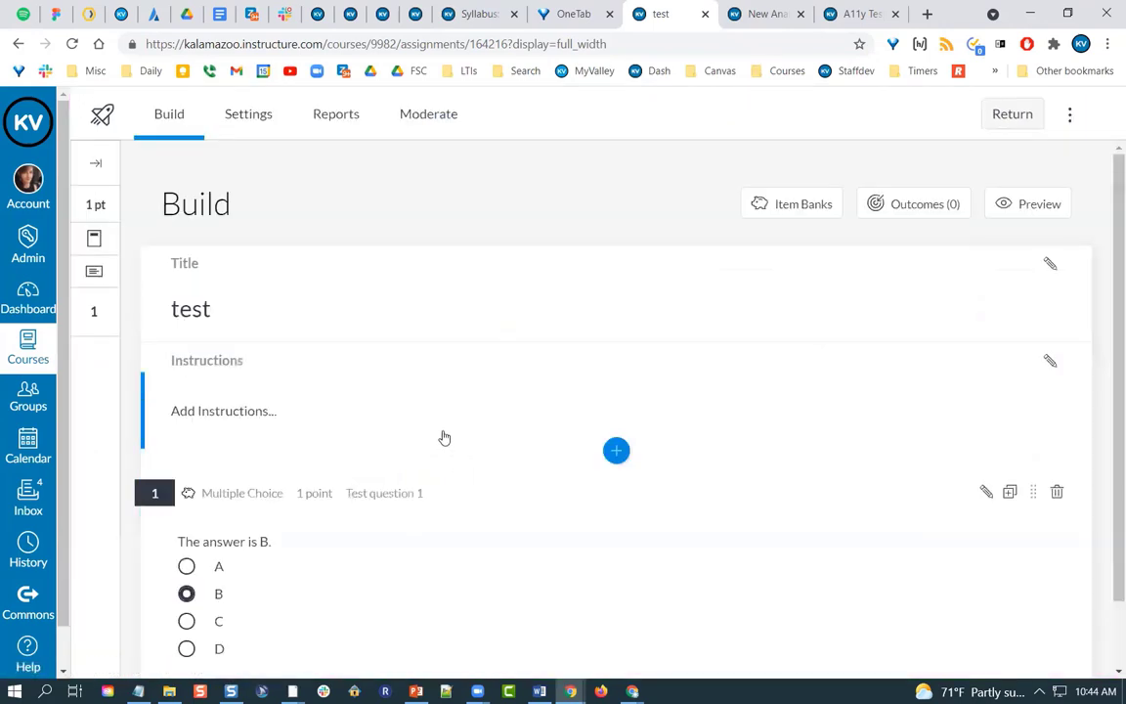
Step: View "Test question 1" of the "test" quiz in its item bank editor and close the editor without changes
scroll(382, 440, down, 1)
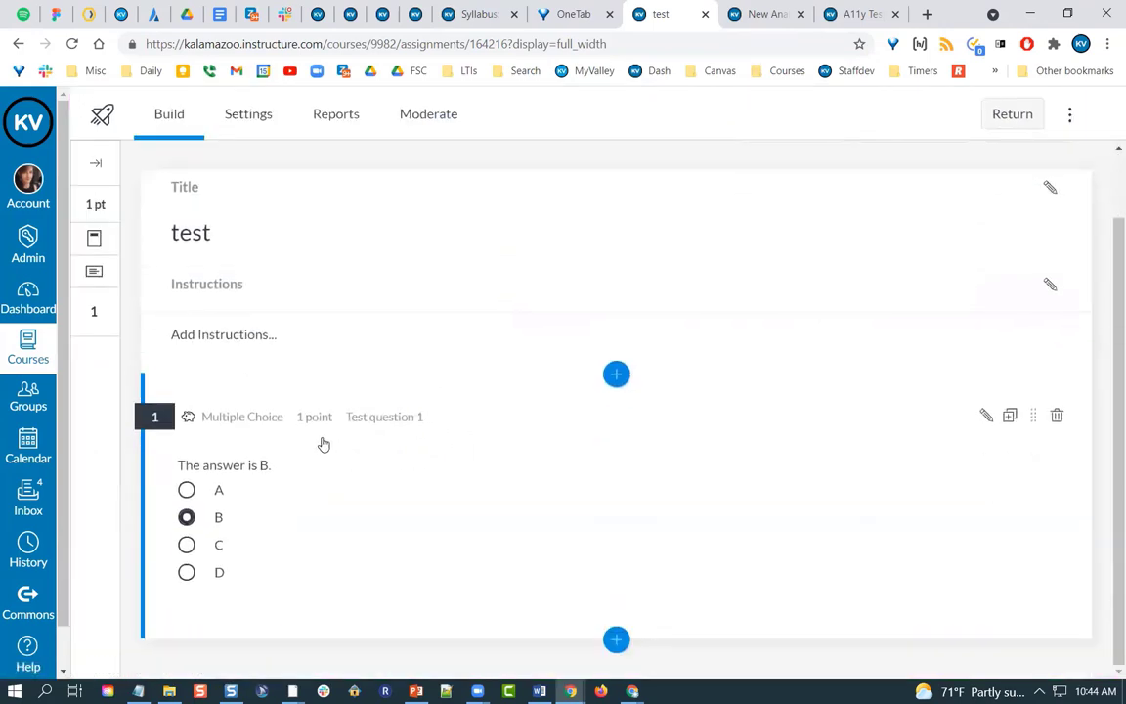
click(240, 472)
scroll(239, 521, down, 1)
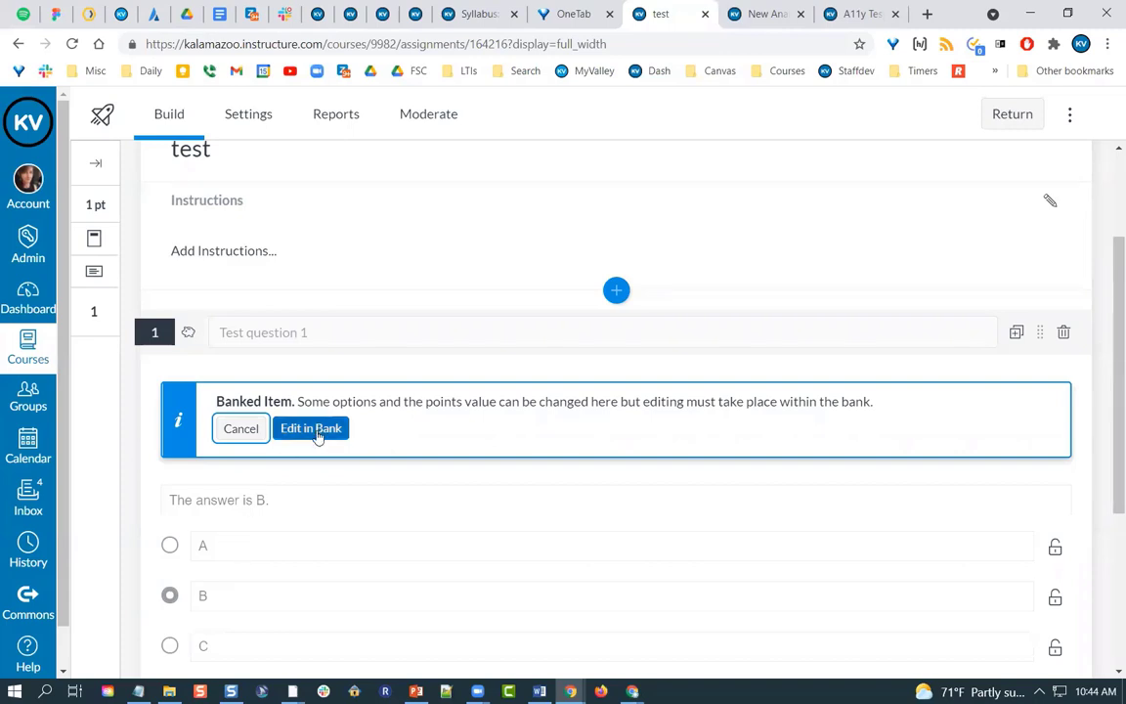
scroll(409, 357, down, 3)
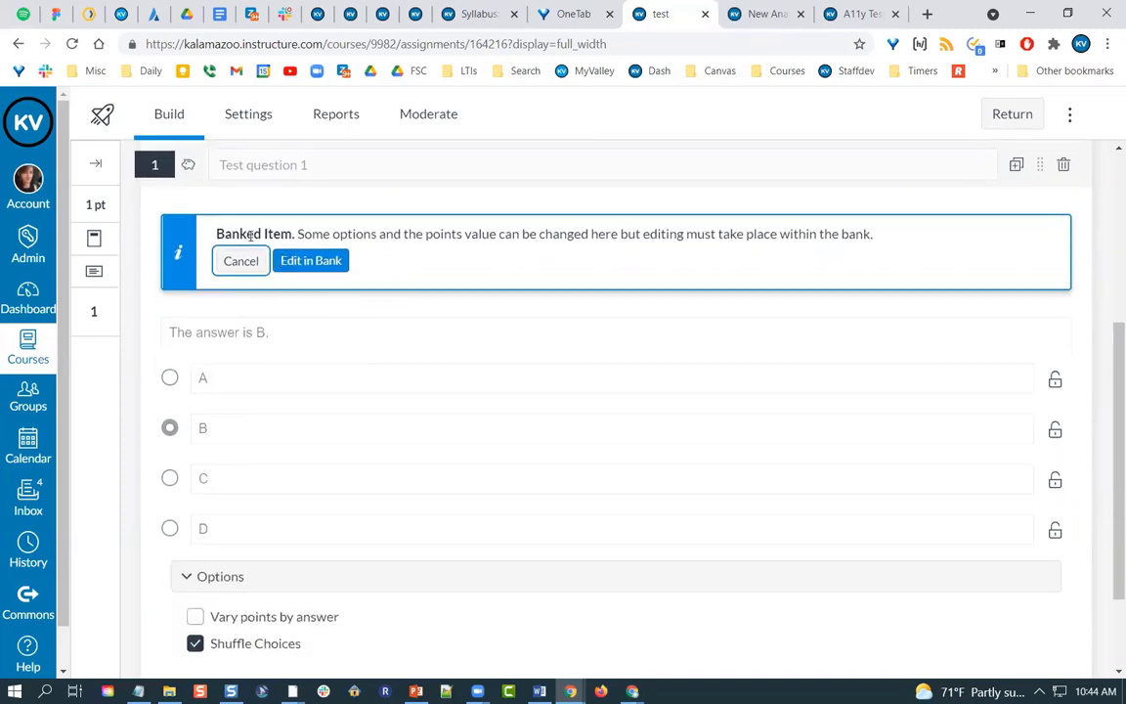
click(300, 262)
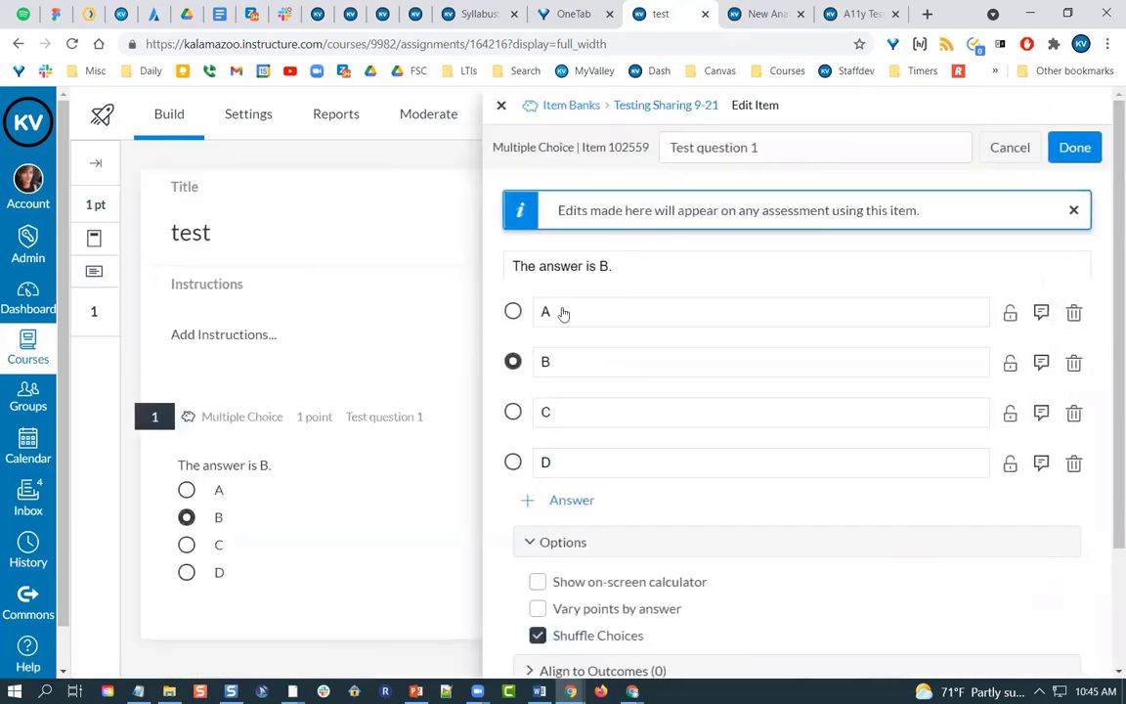
key(Tab)
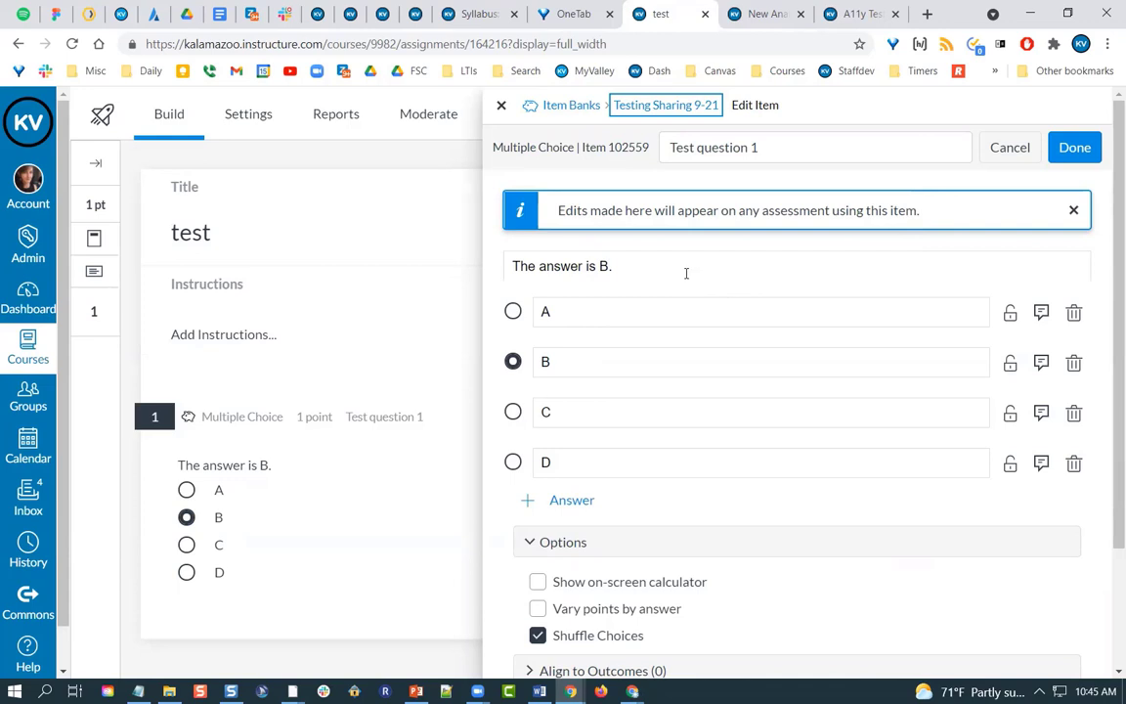
click(501, 106)
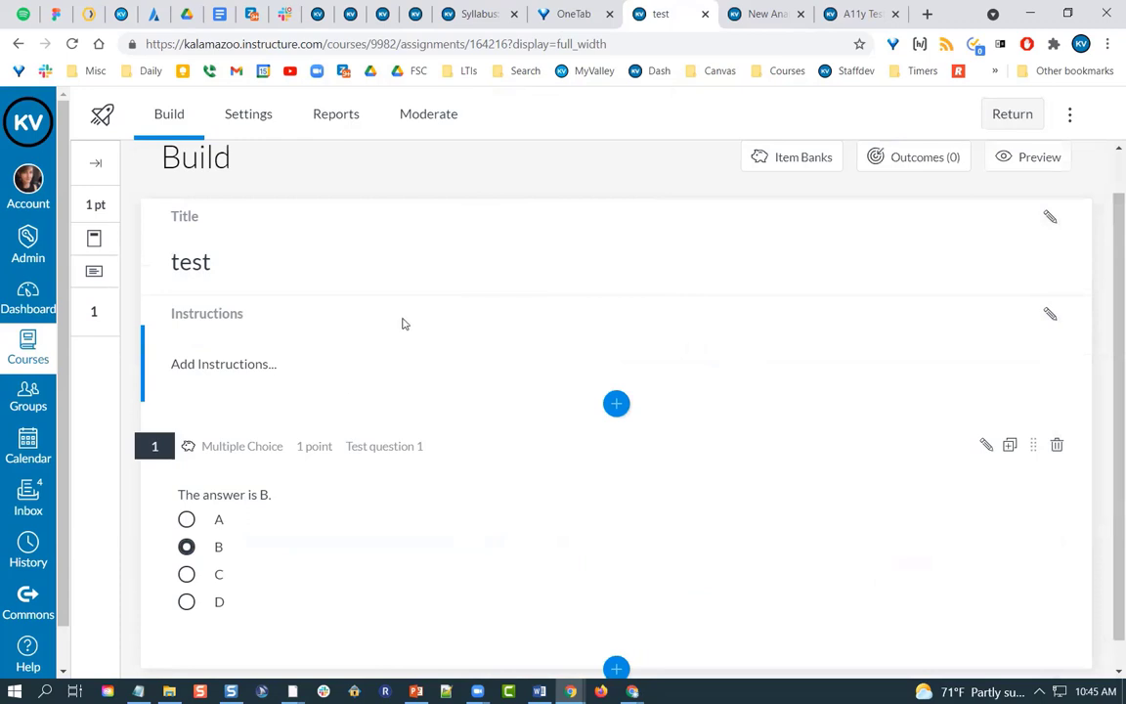
Step: Open the Item Banks of the ENG 110 College Writing (Sample) course and search for "9-21"
click(760, 7)
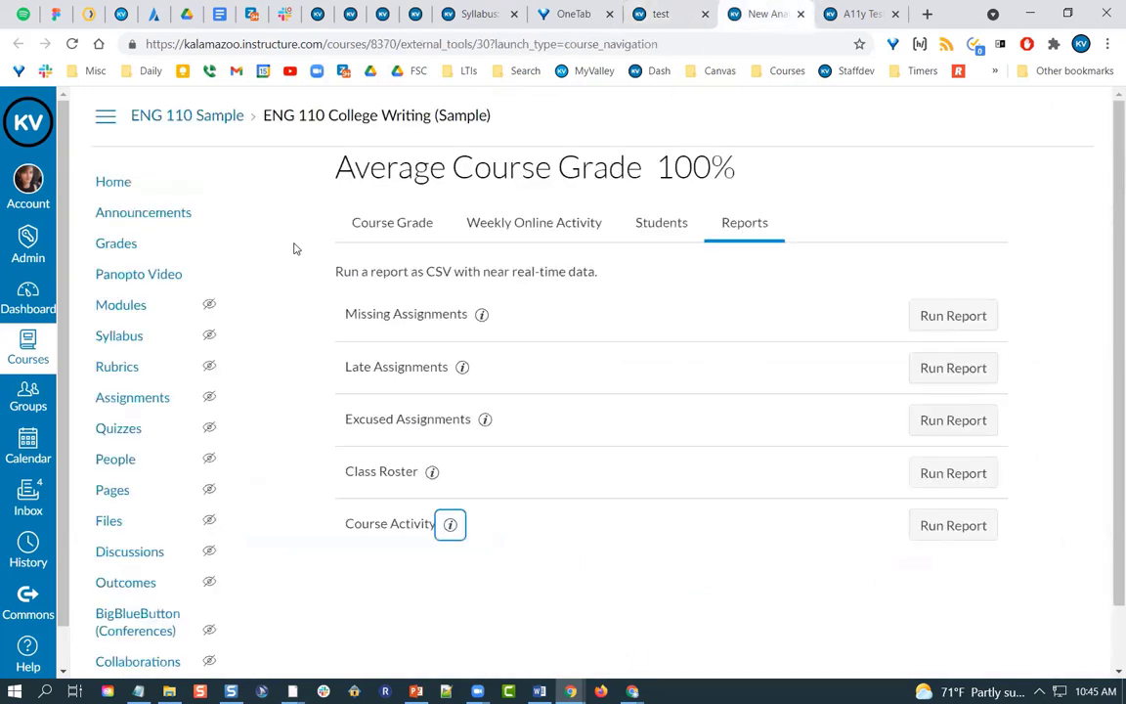
scroll(155, 262, down, 1)
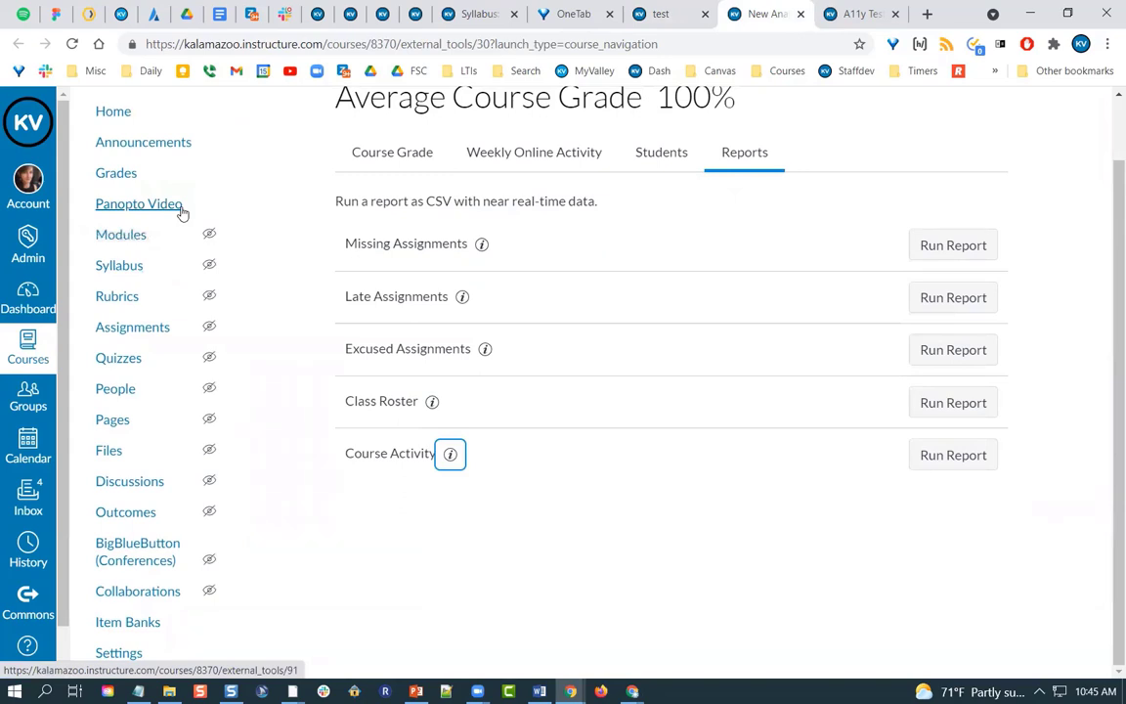
click(125, 627)
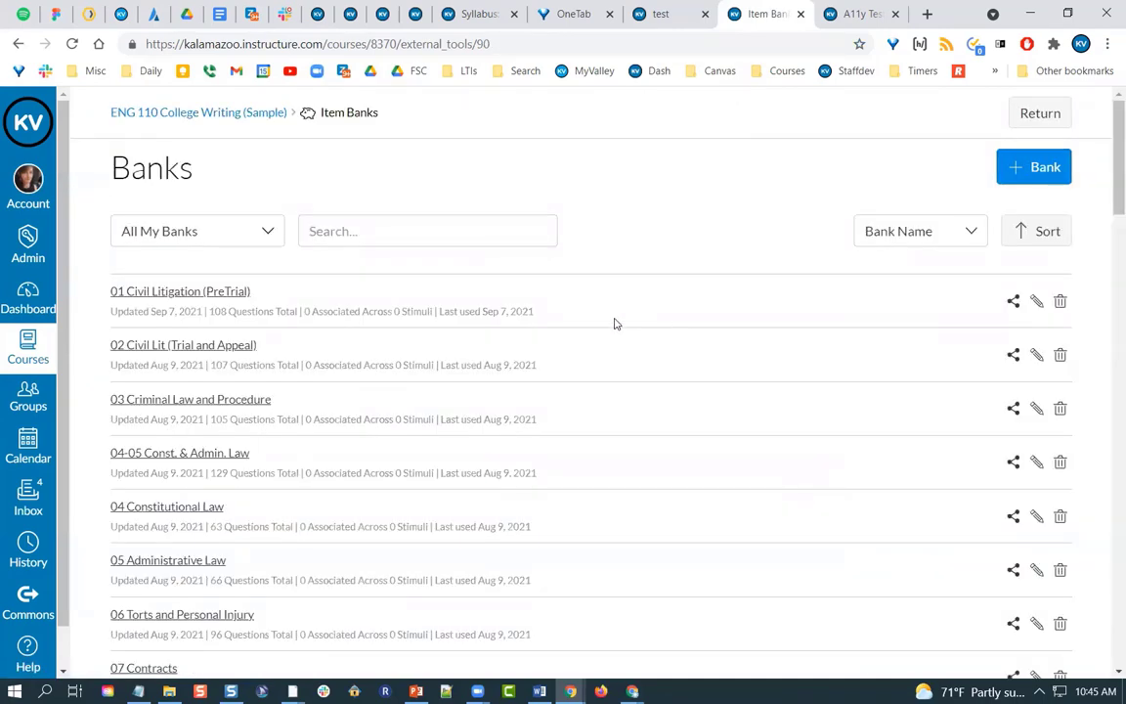
click(493, 217)
text(9-21)
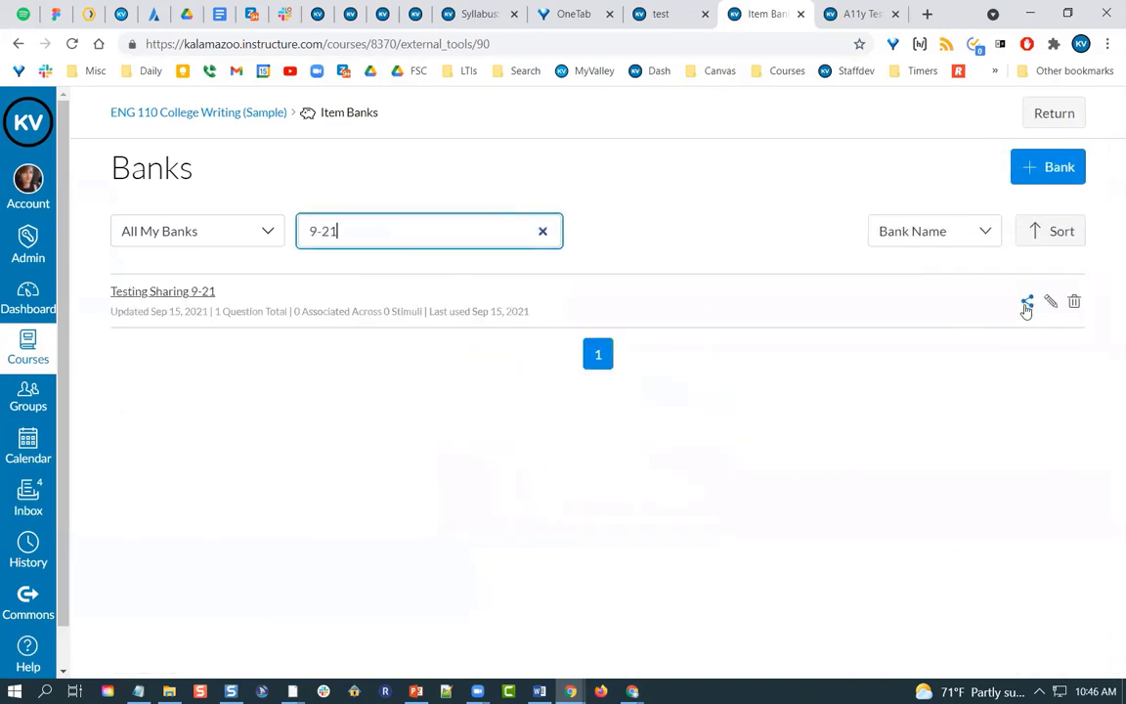
Step: Open sharing for the "Testing Sharing 9-21" bank, search for "training" and select the matching training account to share with
click(1027, 304)
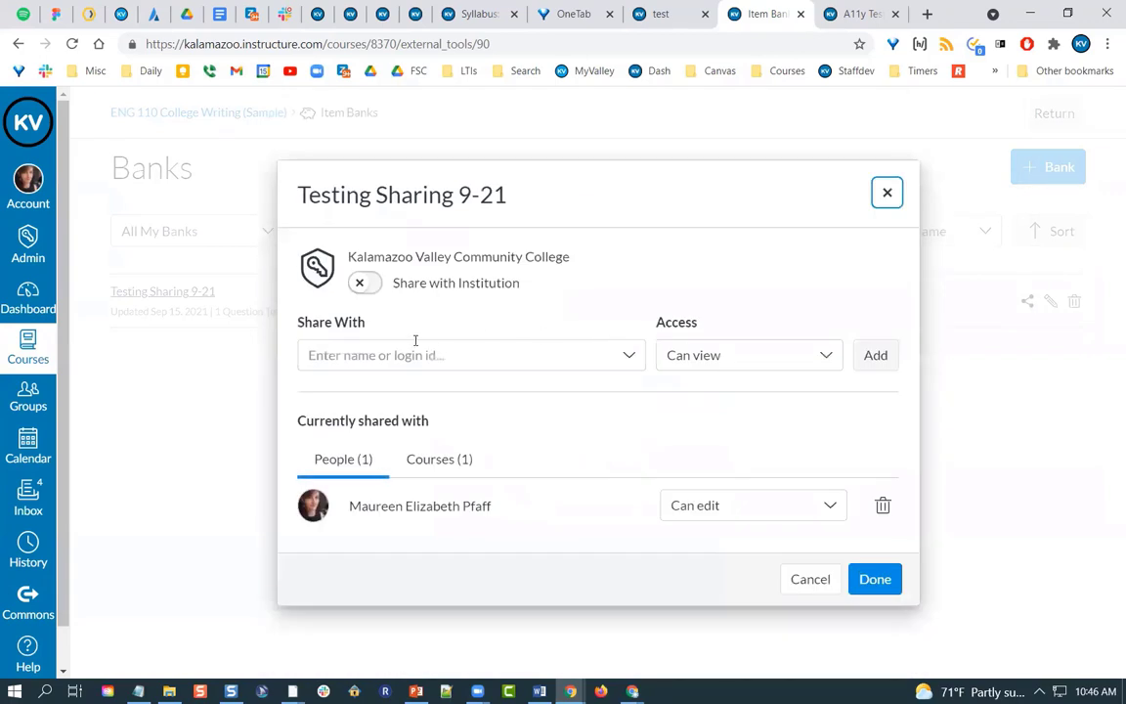
click(389, 355)
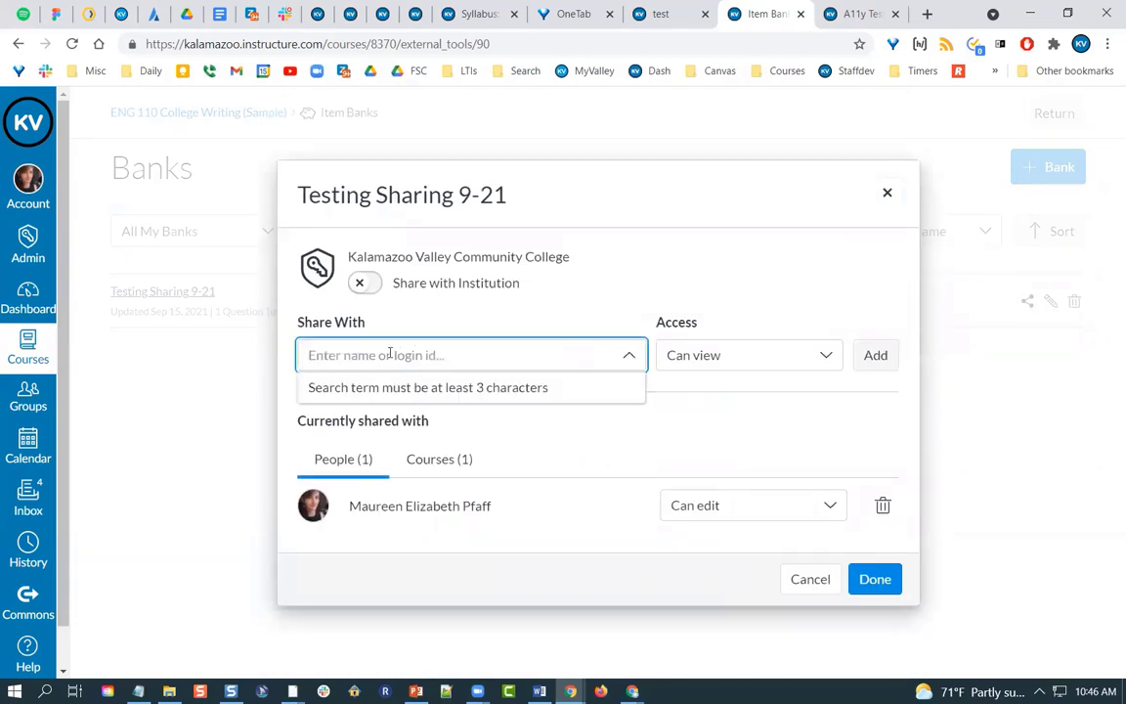
text(training)
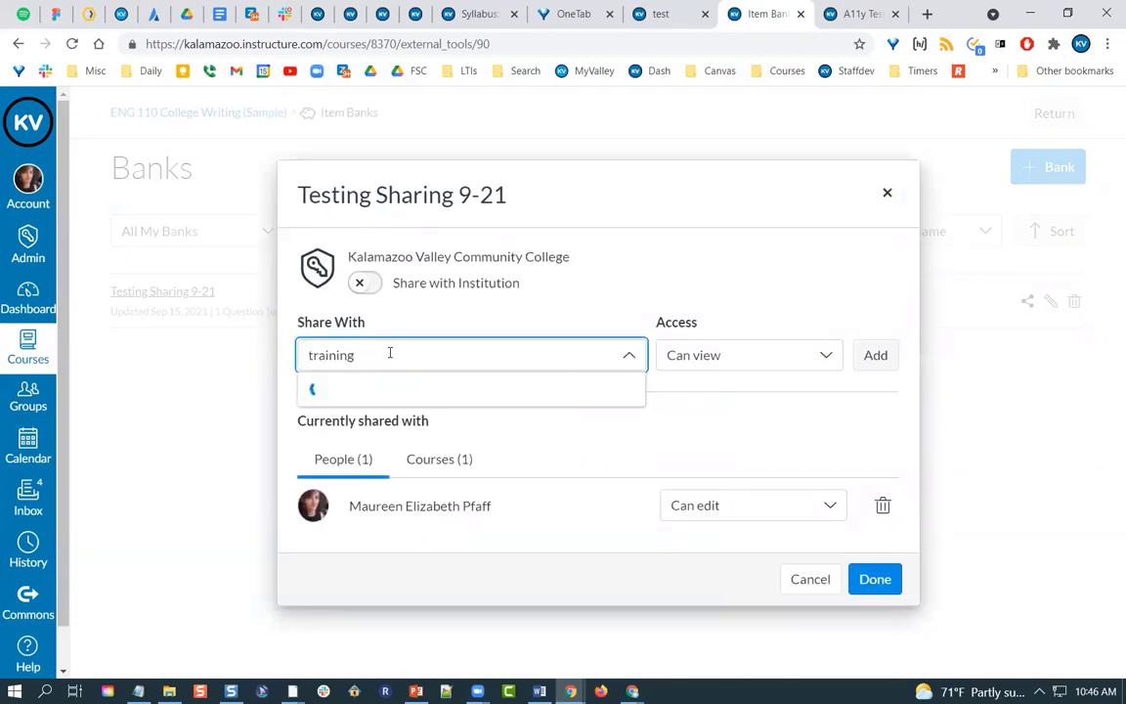
click(382, 479)
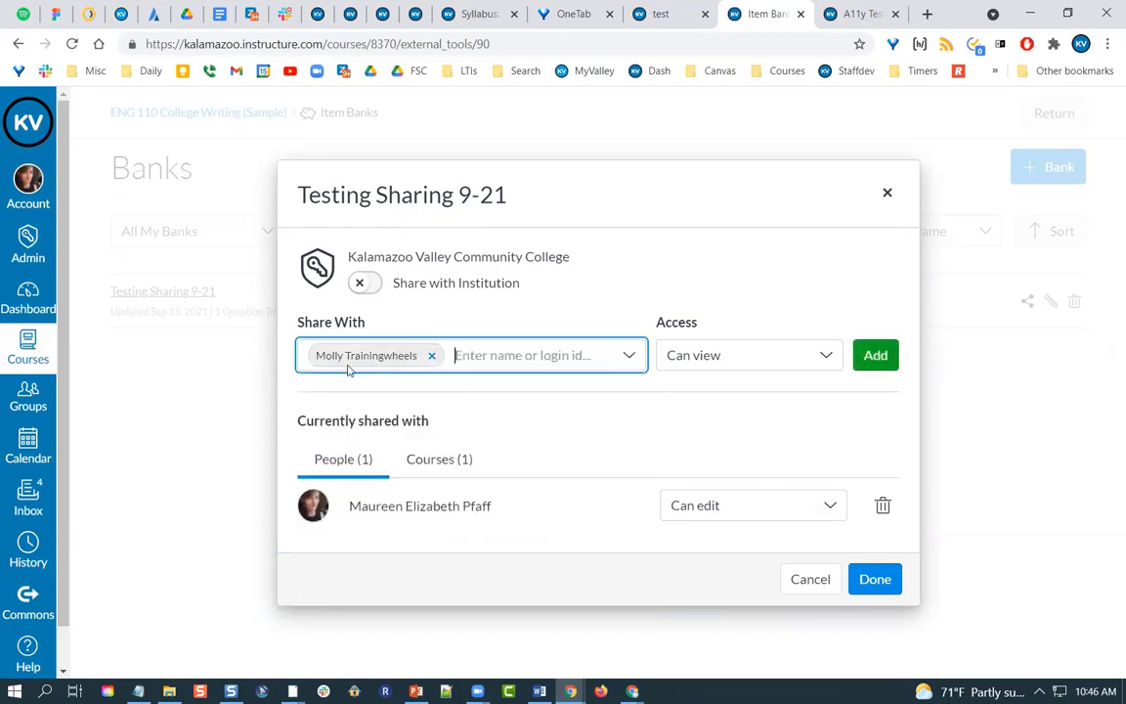
Step: Search for courses to share the bank with using "anm" and dismiss the suggestions without selecting any
click(460, 357)
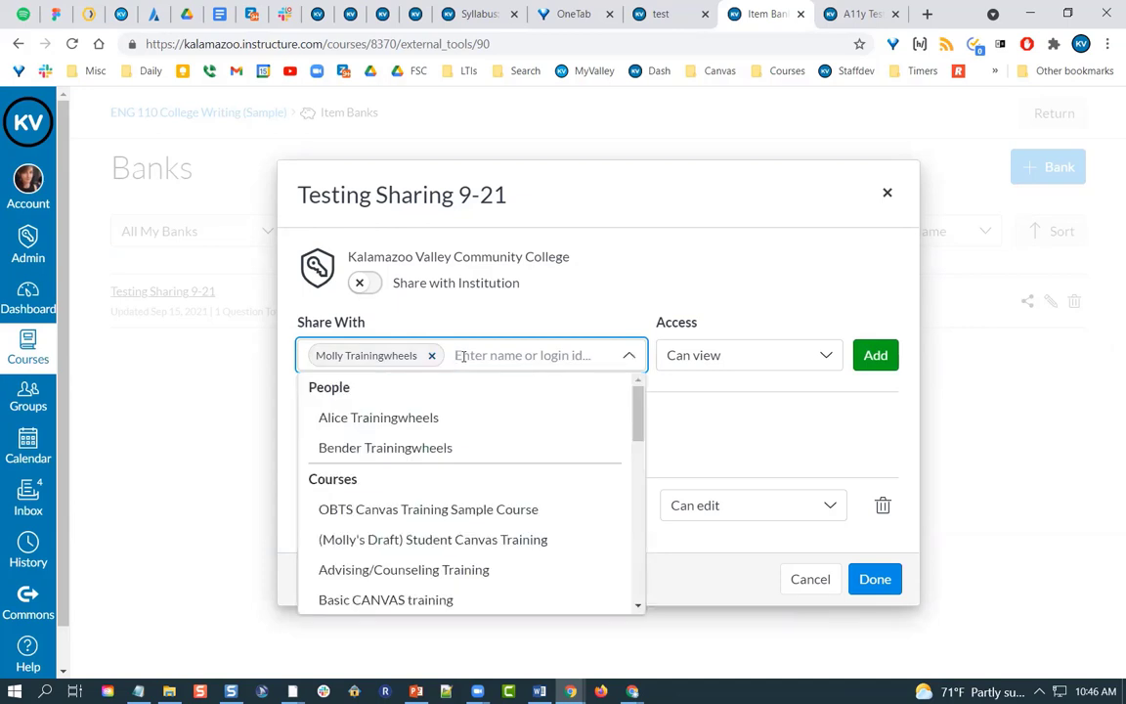
text(anm)
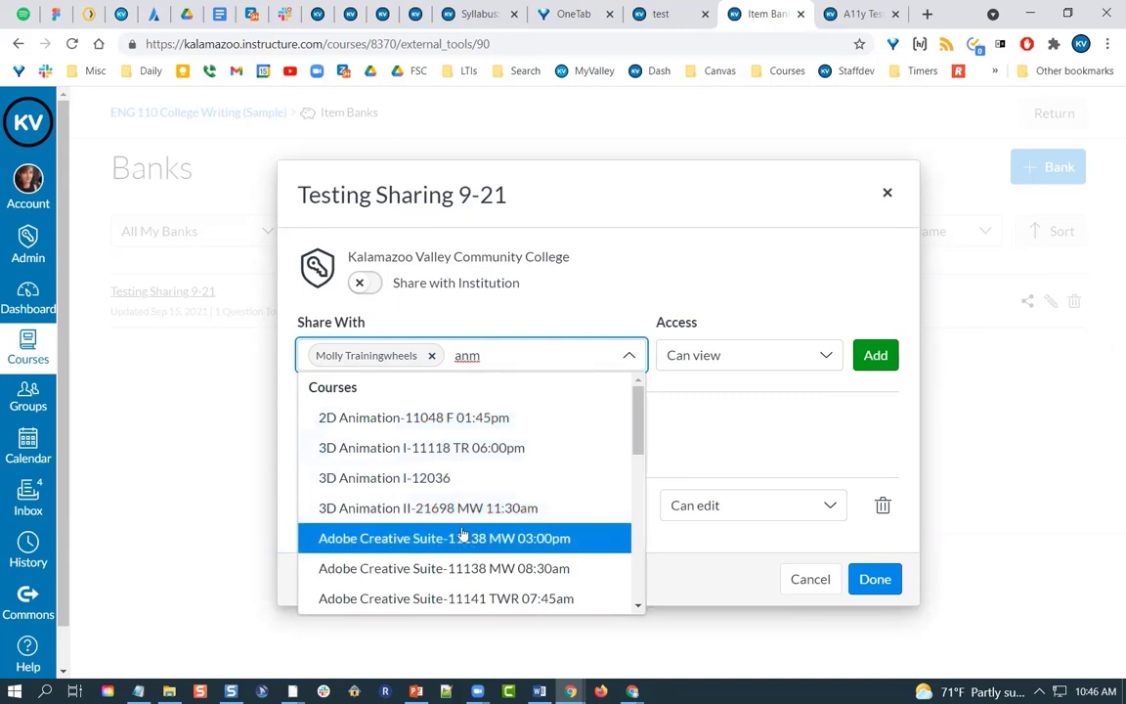
click(728, 423)
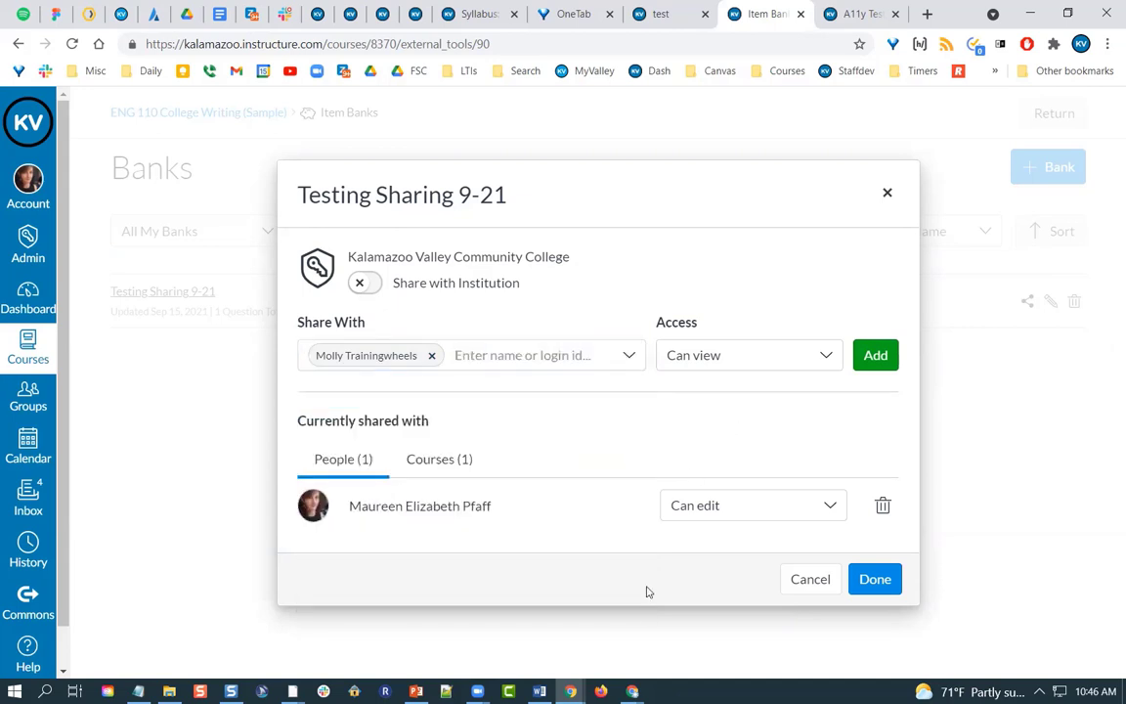
Step: View the access levels available for sharing the bank and switch to the PowerPoint slide show
click(723, 355)
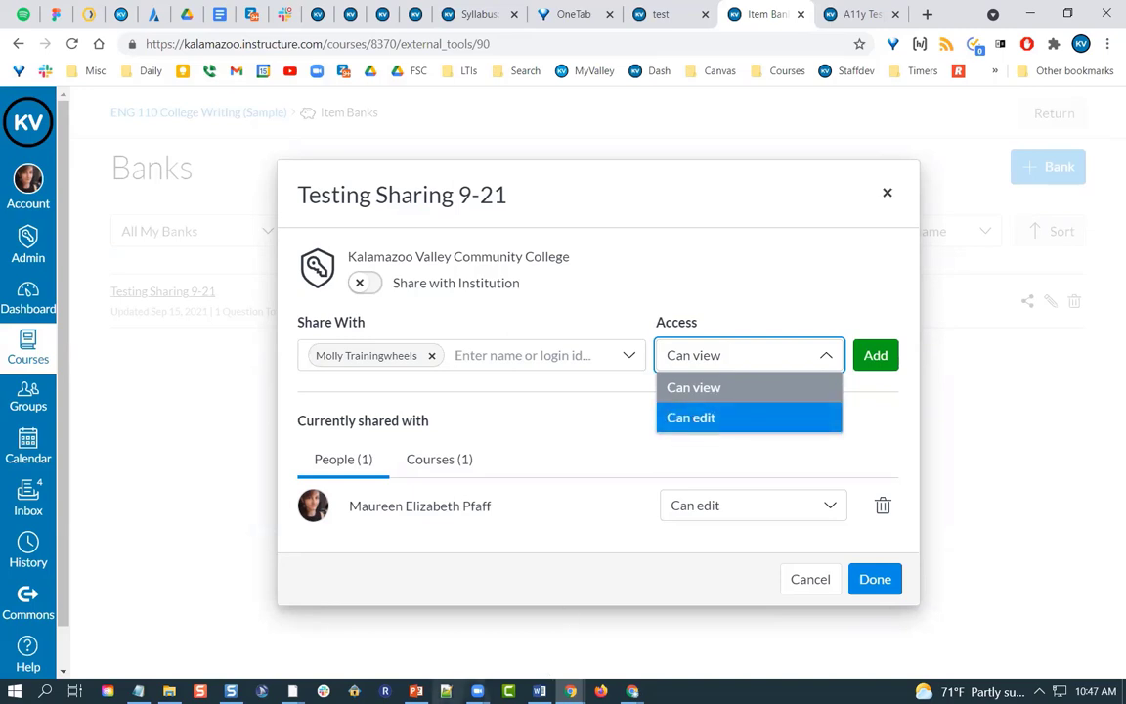
click(415, 691)
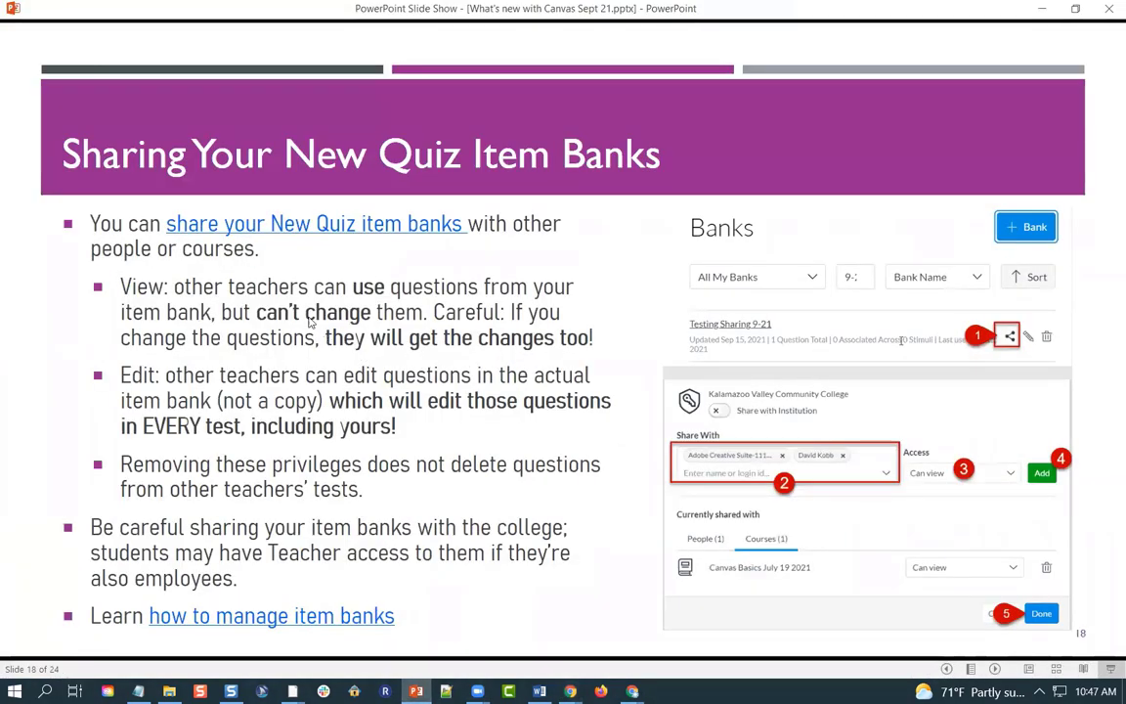